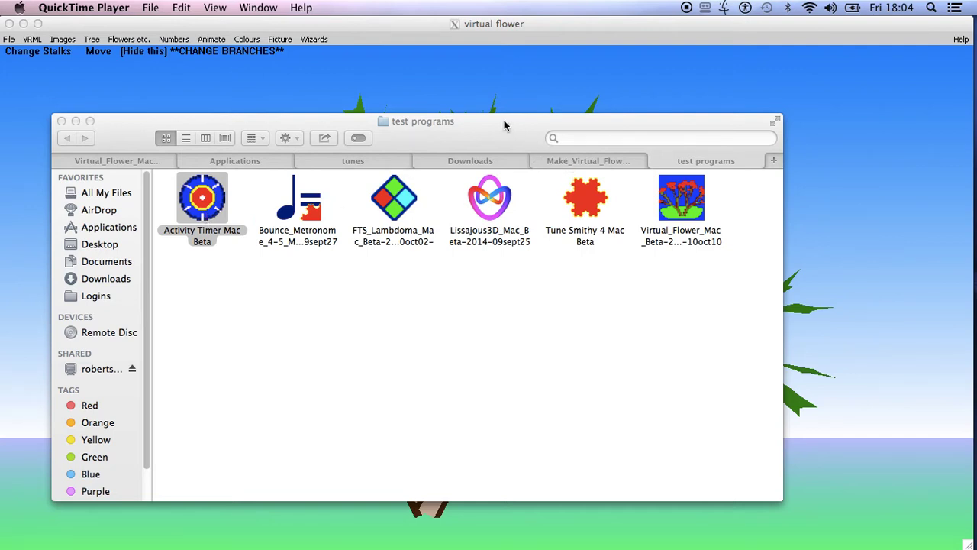
Move the test programs folder window down, switch to the Virtual Flower window and start a new tree
drag(504, 120, 506, 146)
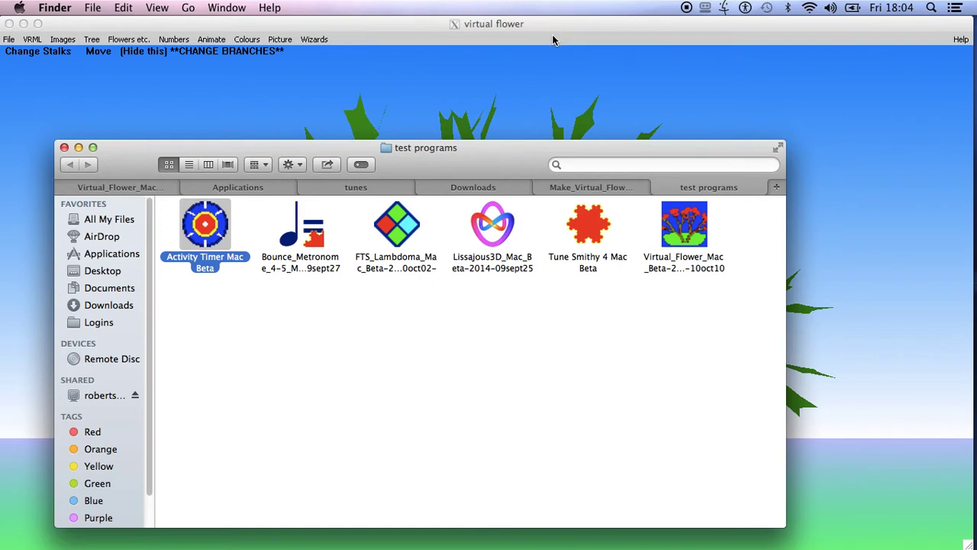
click(523, 26)
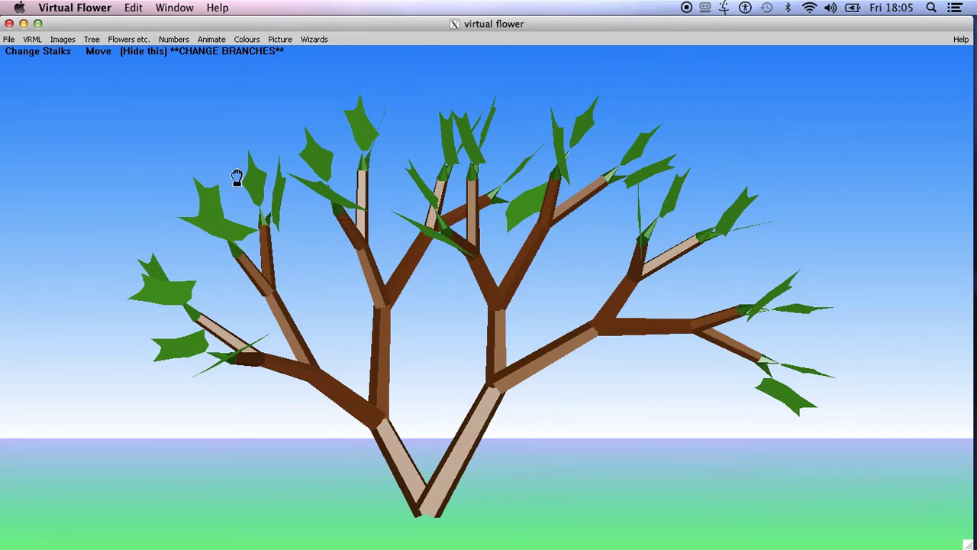
click(9, 39)
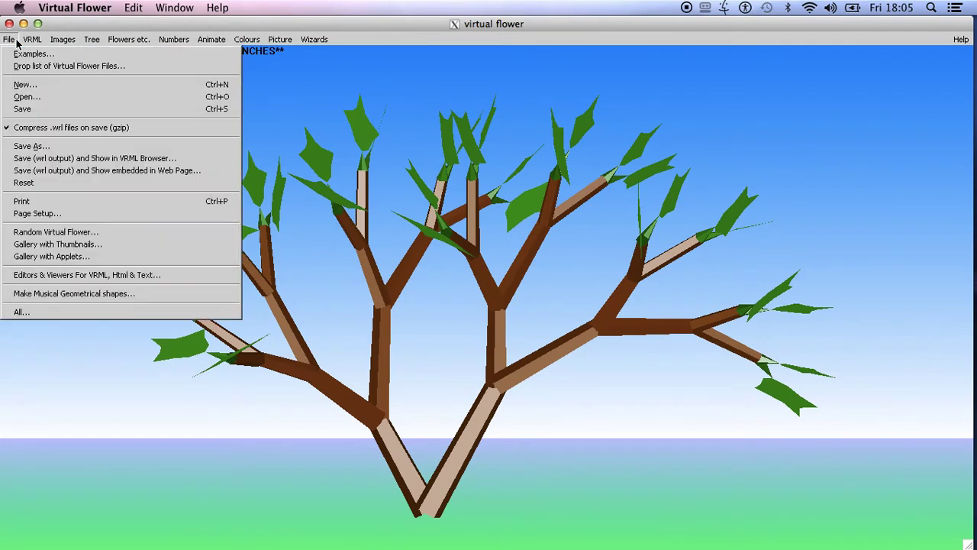
click(22, 86)
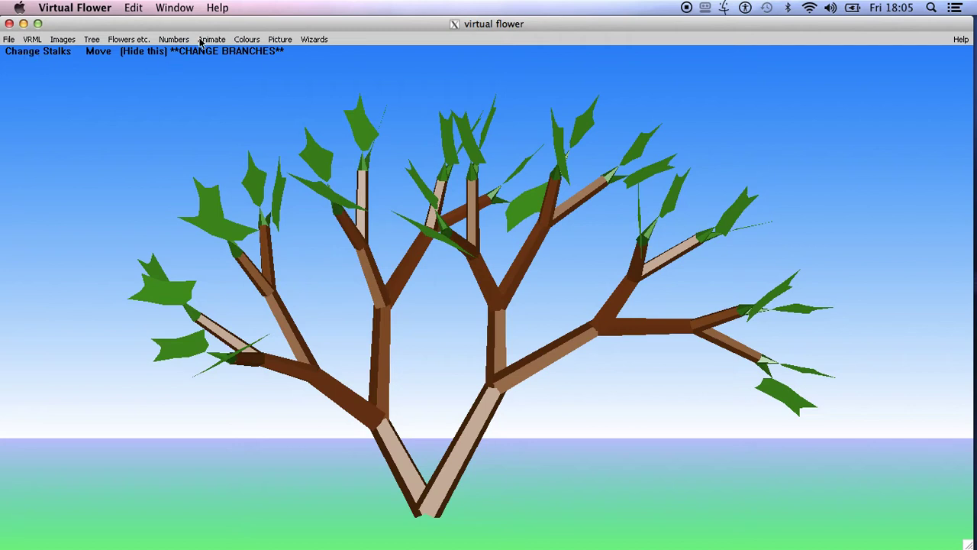
Rotate the whole tree slightly in Move mode and hide the mode labels in the picture
click(27, 51)
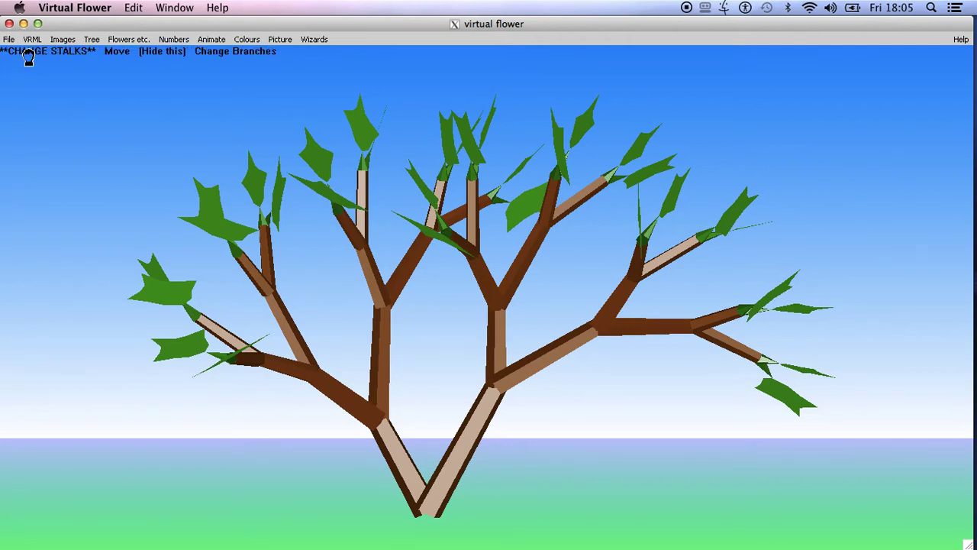
click(119, 53)
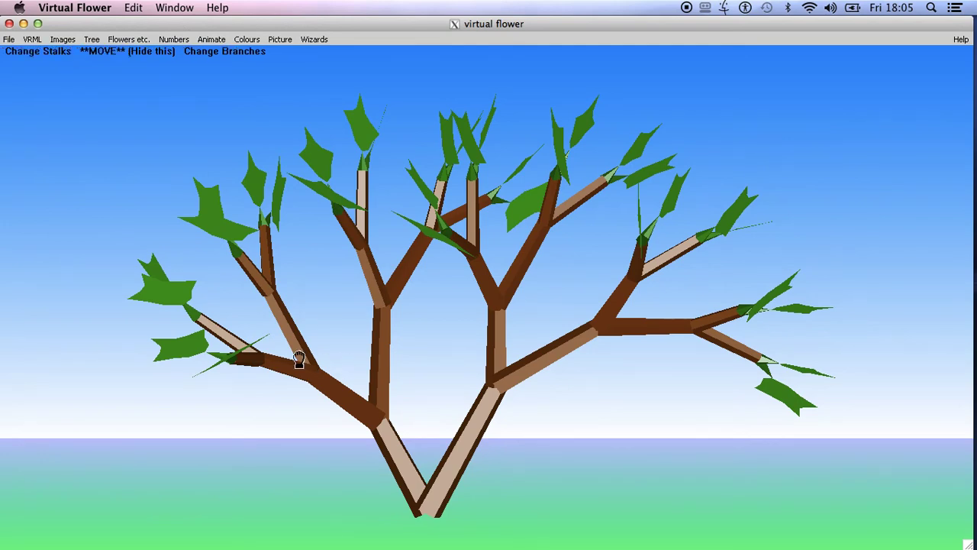
drag(298, 355, 329, 358)
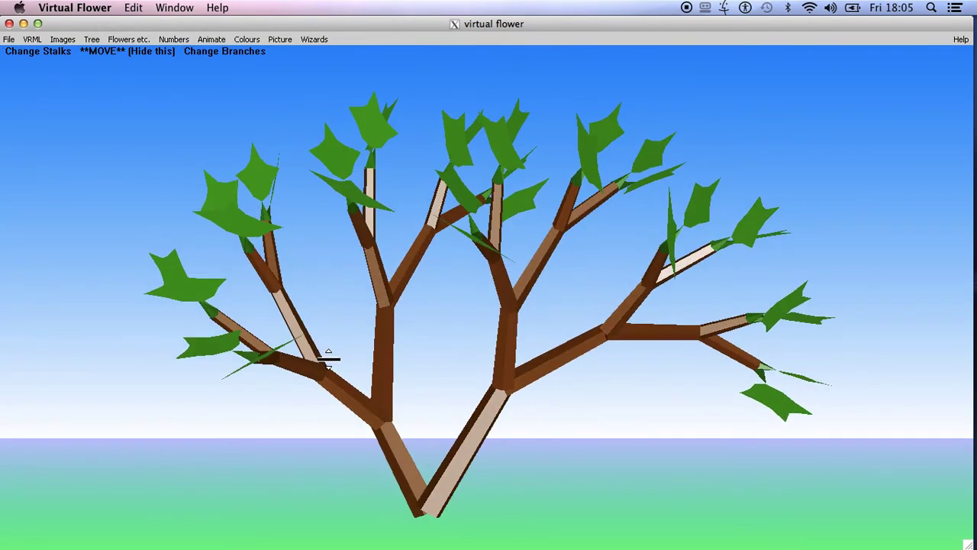
click(157, 53)
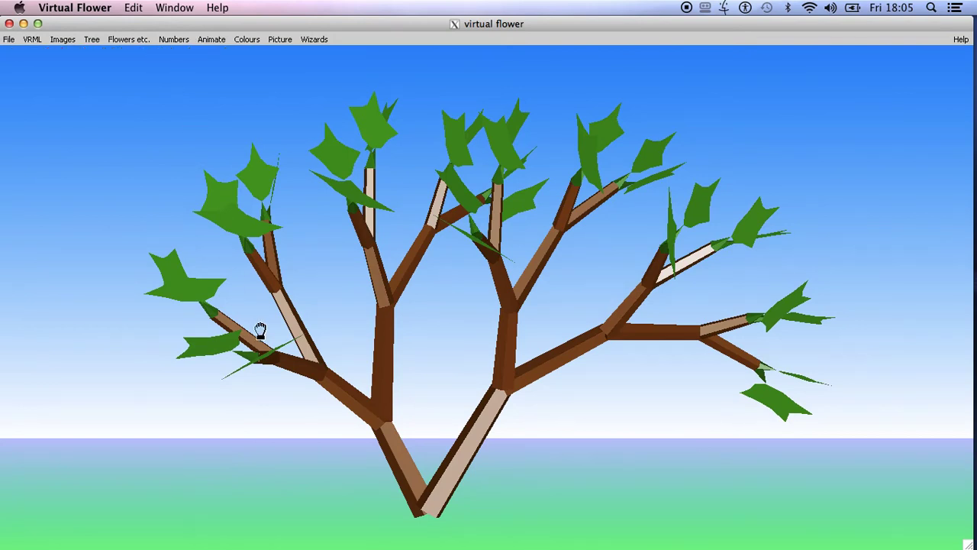
drag(258, 332, 271, 314)
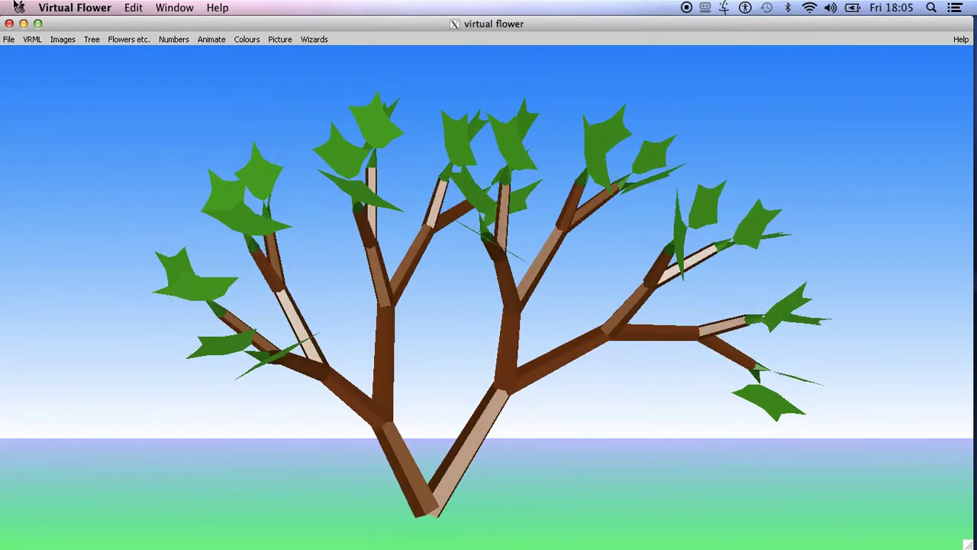
Show the mode labels again and adjust the angles of the leaves freehand in Change Stalks mode
click(11, 57)
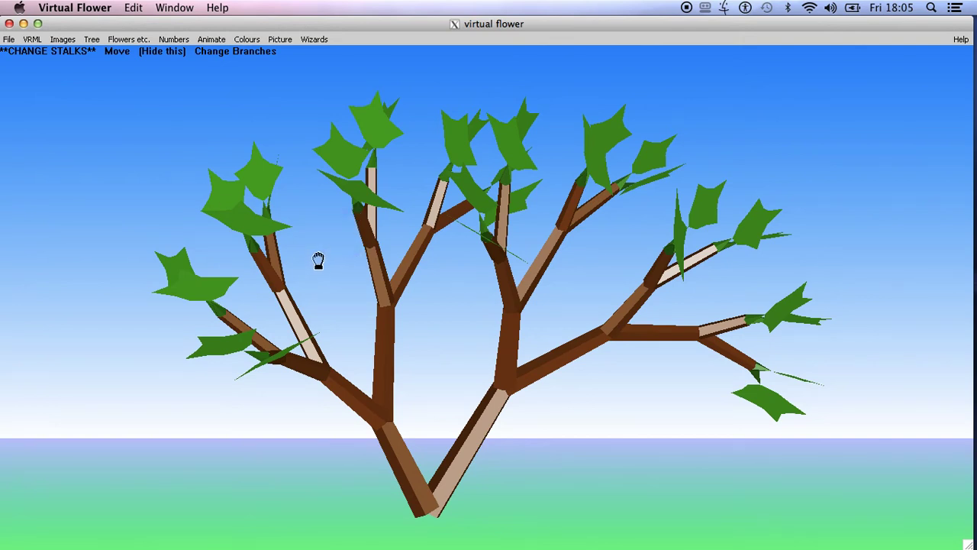
drag(319, 259, 210, 305)
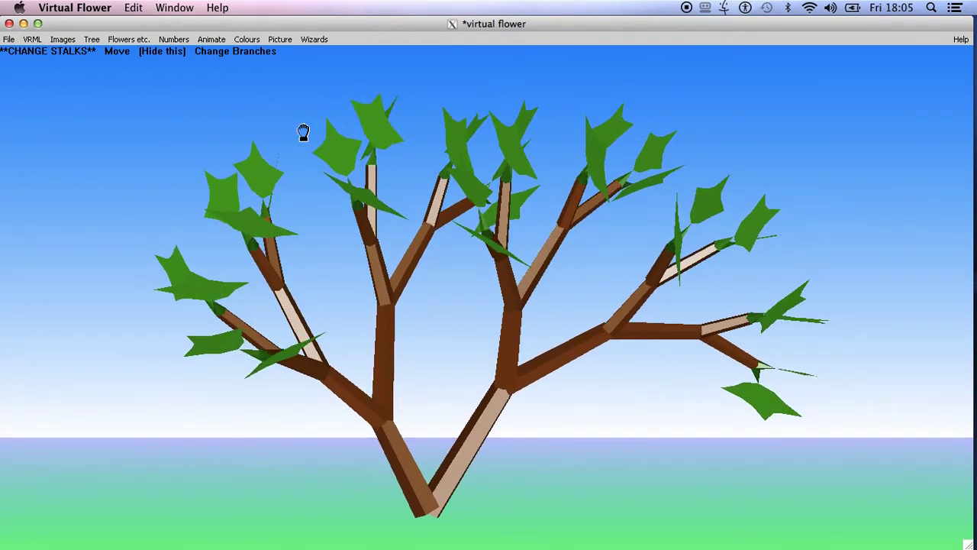
drag(303, 131, 231, 168)
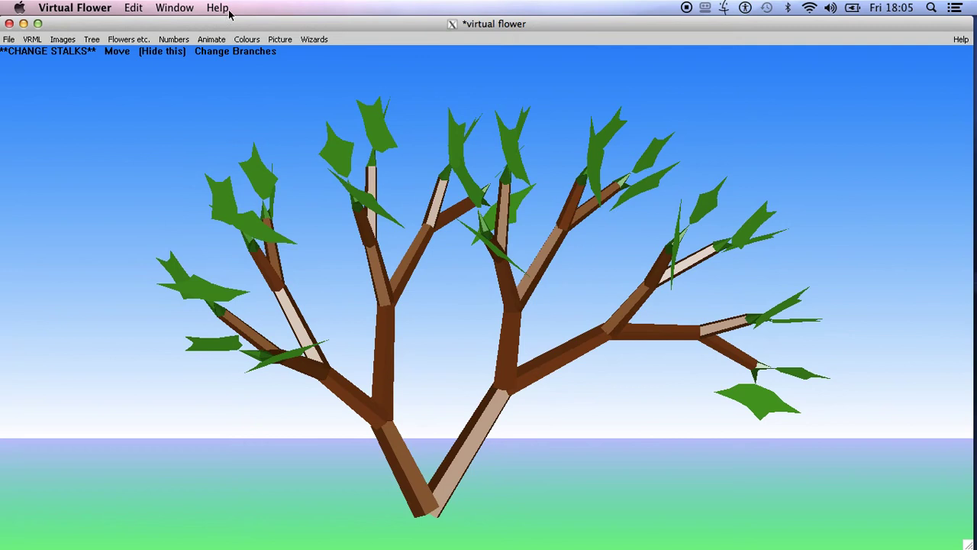
In Change Branches mode, turn the branches slightly and vary how the branch lengths scale between layers
click(217, 53)
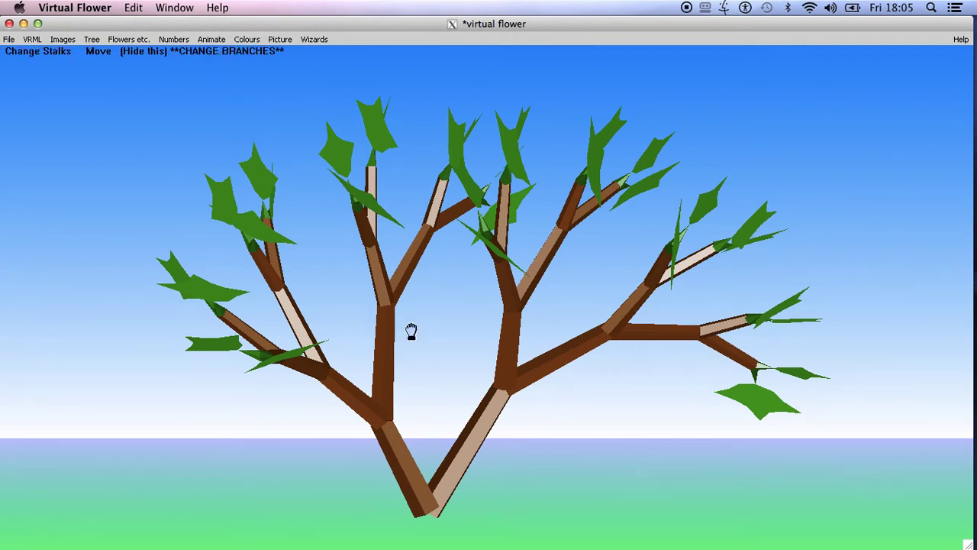
drag(436, 423, 405, 423)
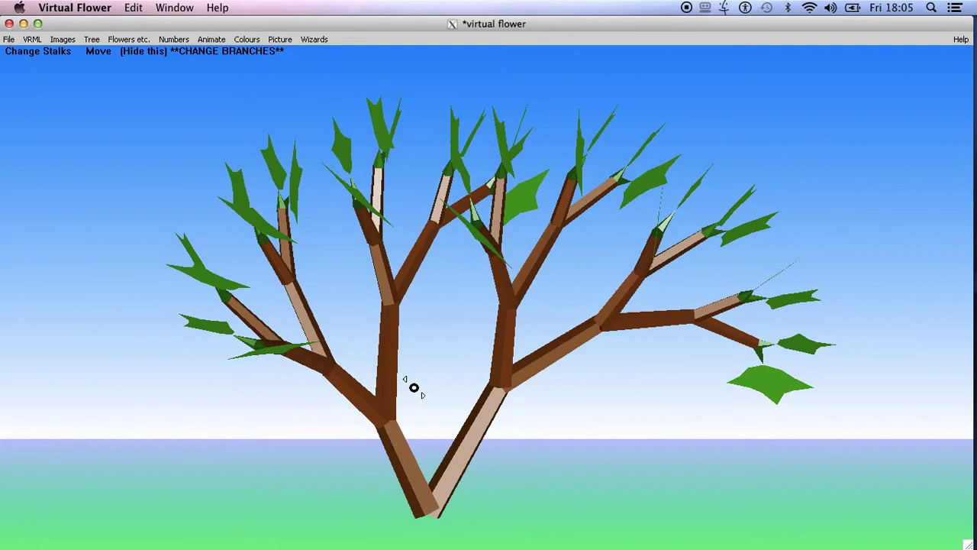
drag(410, 387, 444, 167)
drag(443, 393, 478, 176)
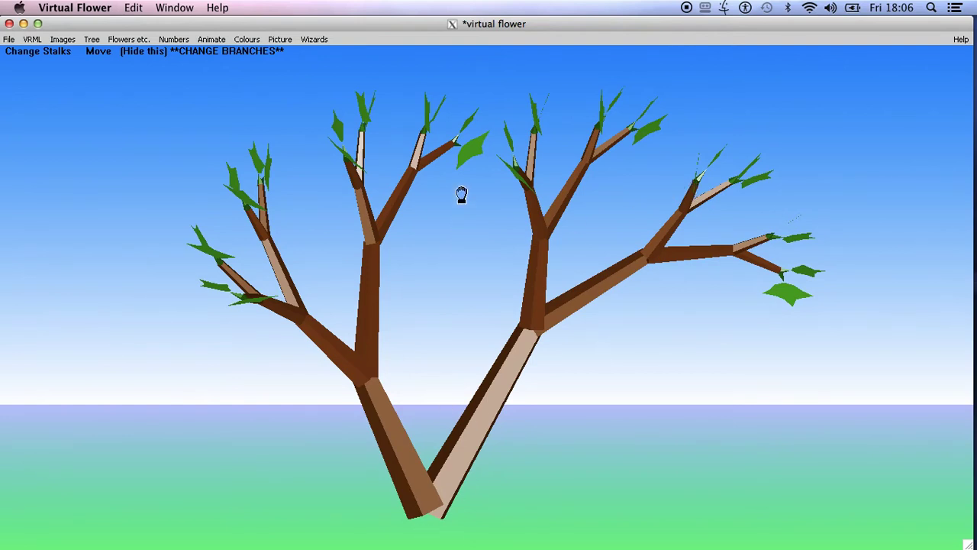
drag(461, 194, 426, 500)
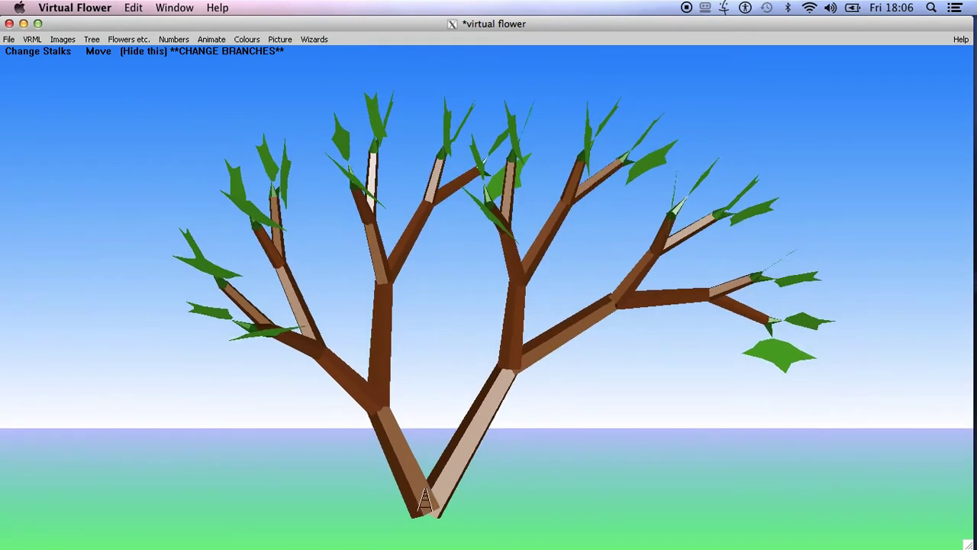
Keep adjusting the layer scaling for more even branch lengths and spread the branches wider apart
drag(463, 297, 443, 425)
drag(458, 310, 439, 481)
drag(438, 371, 425, 514)
drag(429, 393, 430, 512)
drag(437, 387, 497, 115)
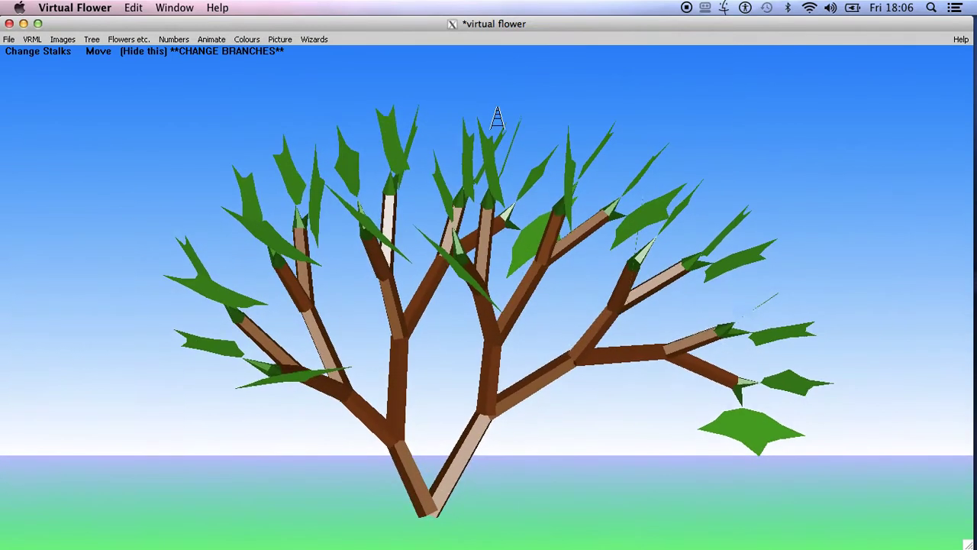
drag(432, 338, 460, 172)
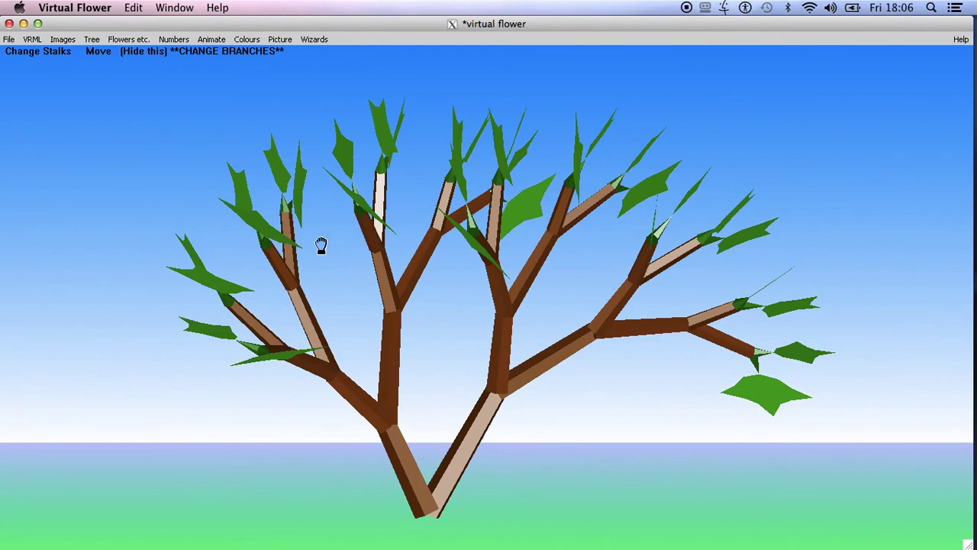
drag(321, 246, 342, 275)
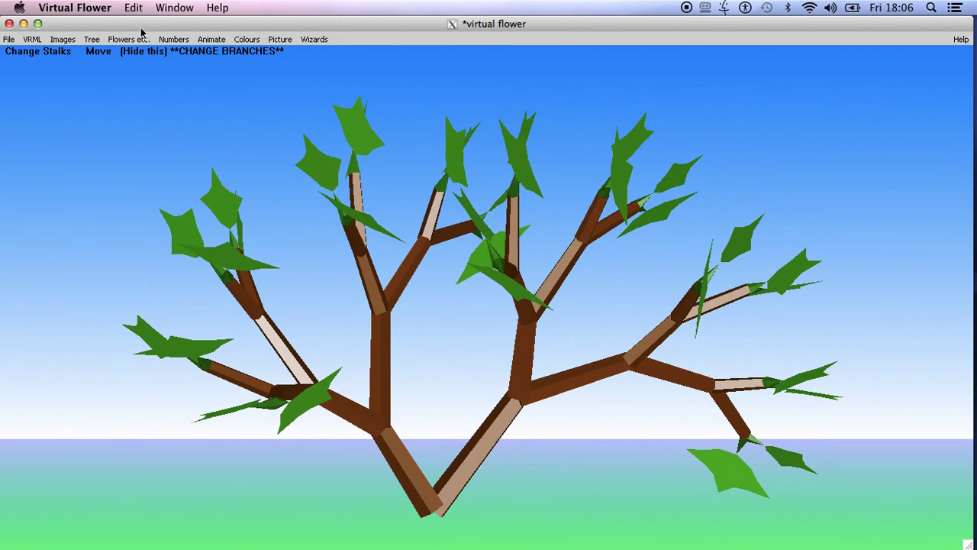
Set the tree's number of layers to 8 in the Tree window and move that window aside
click(90, 39)
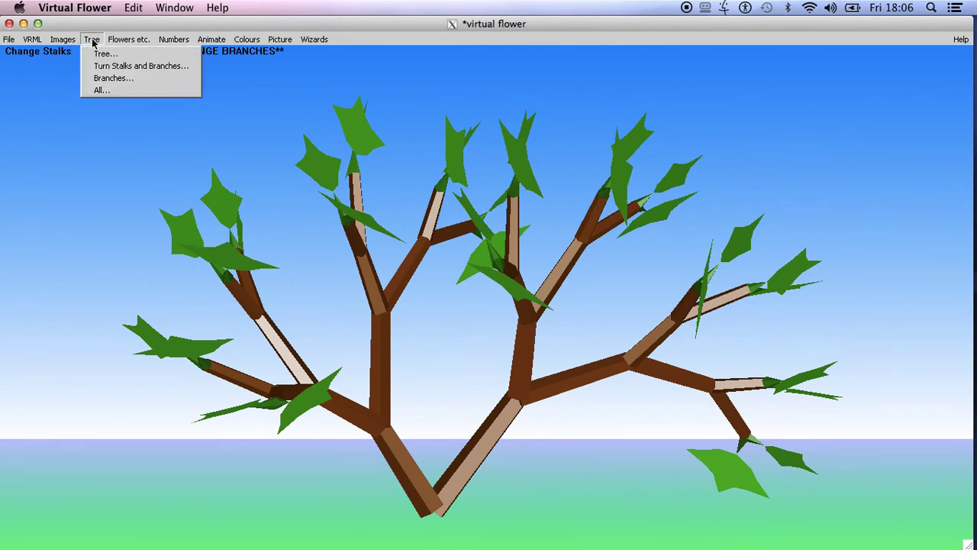
click(98, 55)
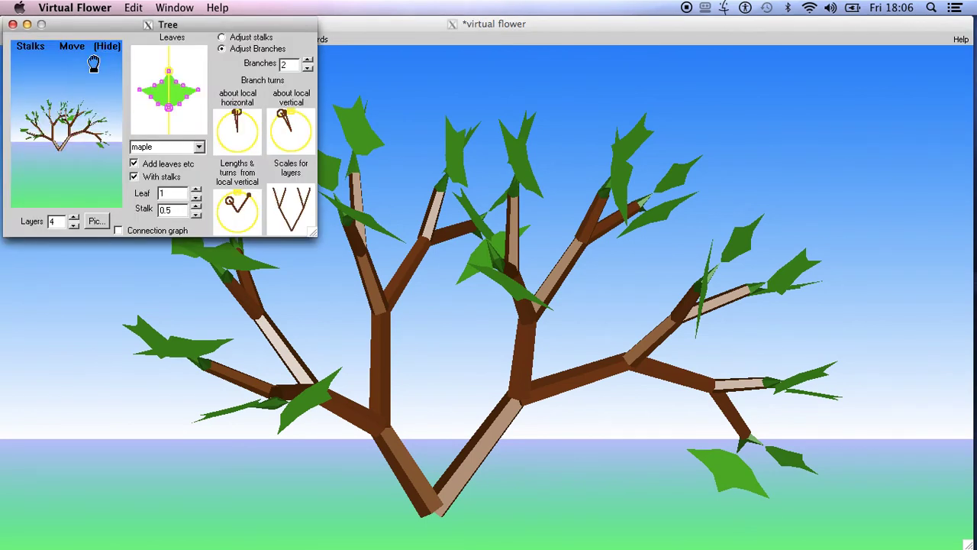
click(73, 218)
click(74, 218)
click(73, 217)
click(74, 218)
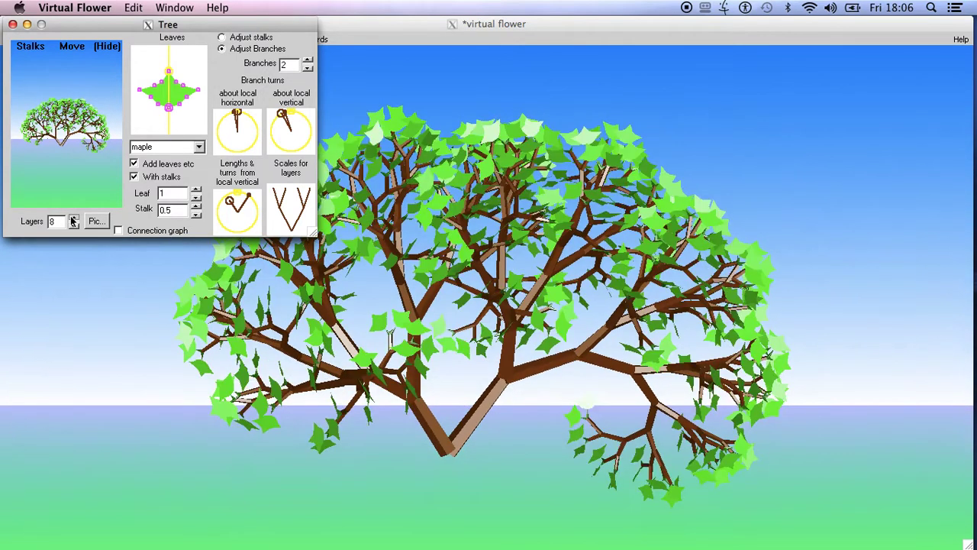
click(73, 217)
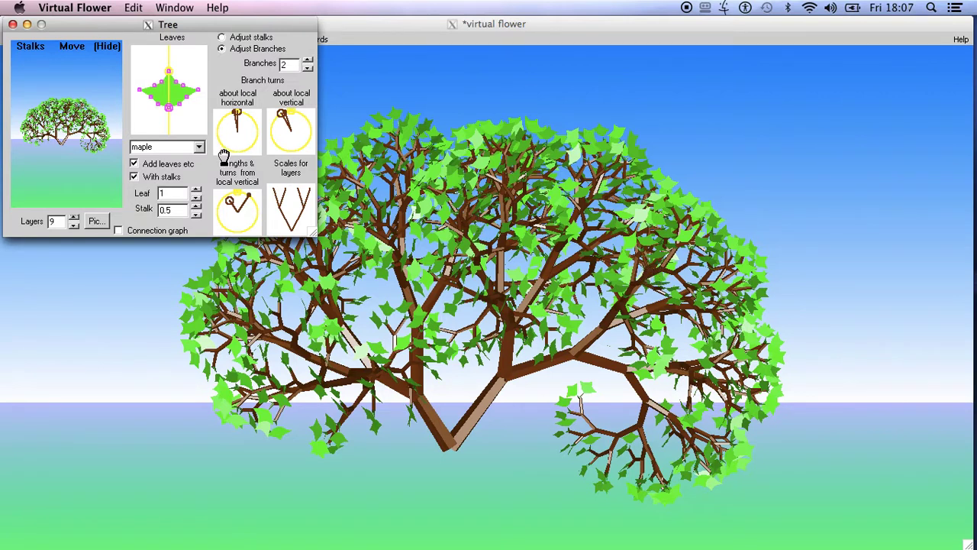
click(74, 227)
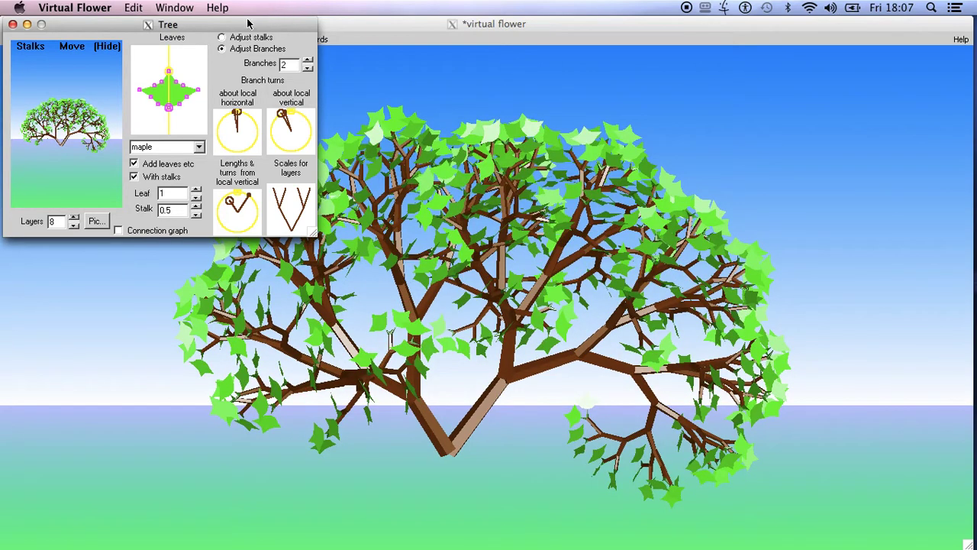
drag(248, 24, 745, 11)
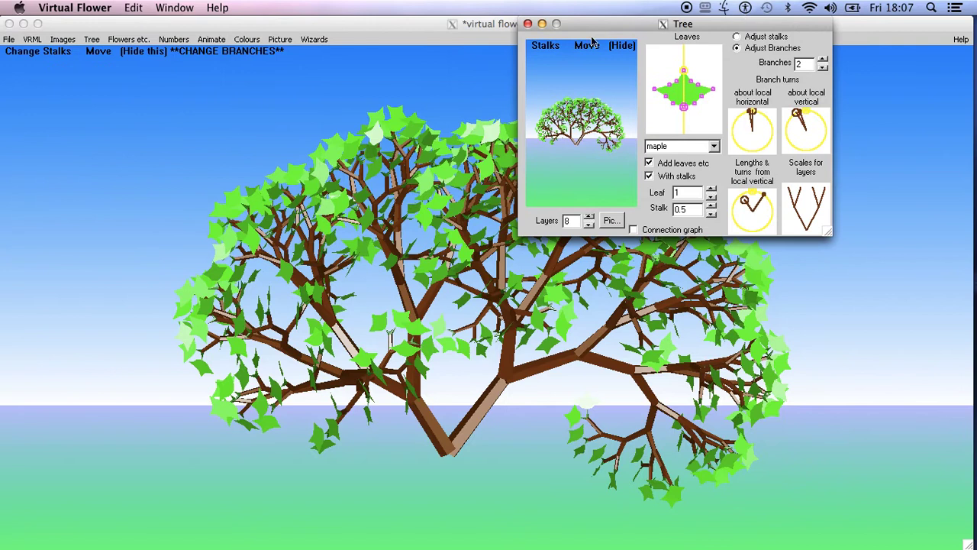
Try the Highest Quality (slow) picture setting for the tree and return to Medium Quality
click(280, 43)
click(280, 42)
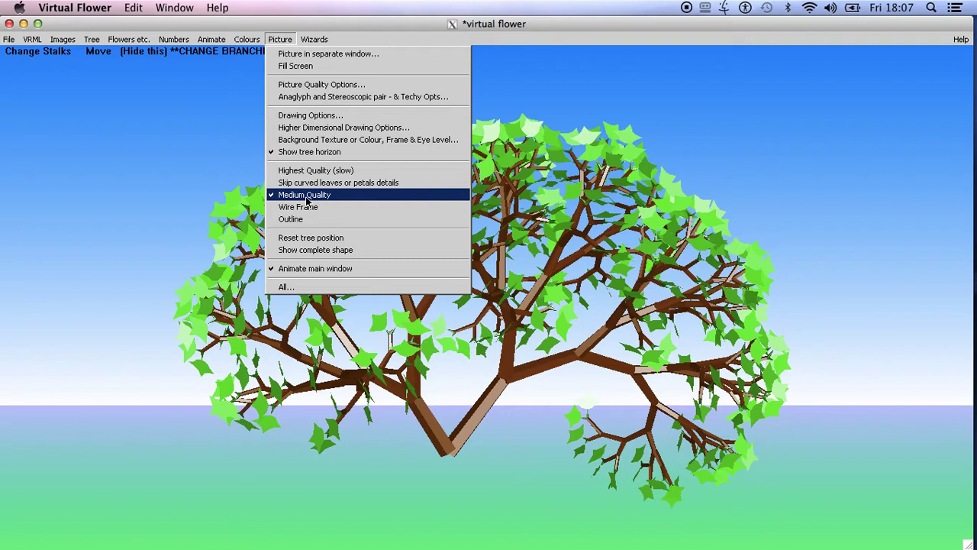
click(313, 172)
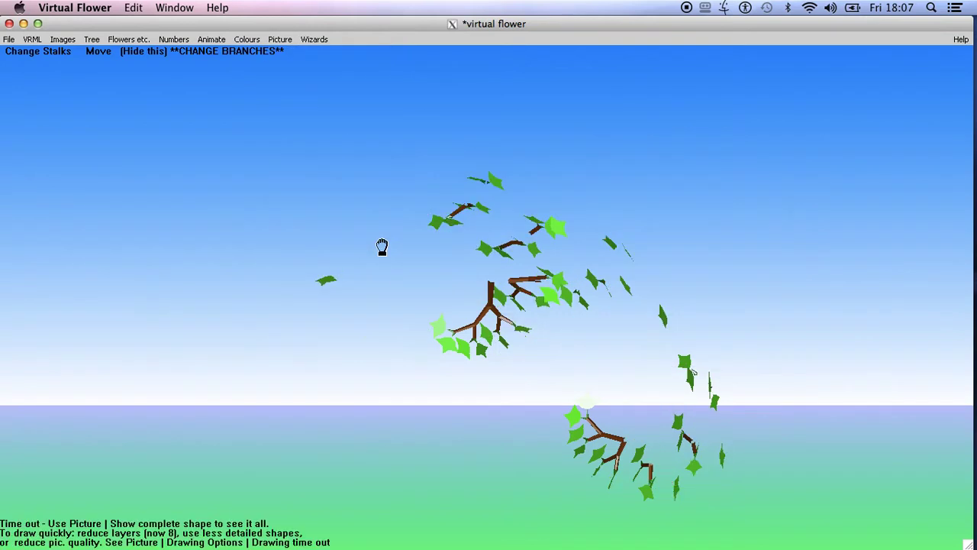
click(283, 40)
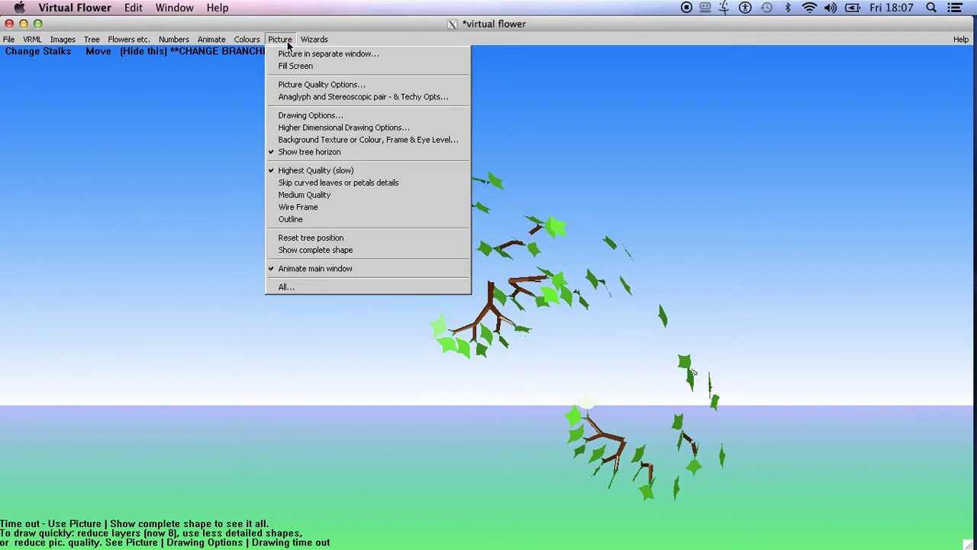
click(304, 195)
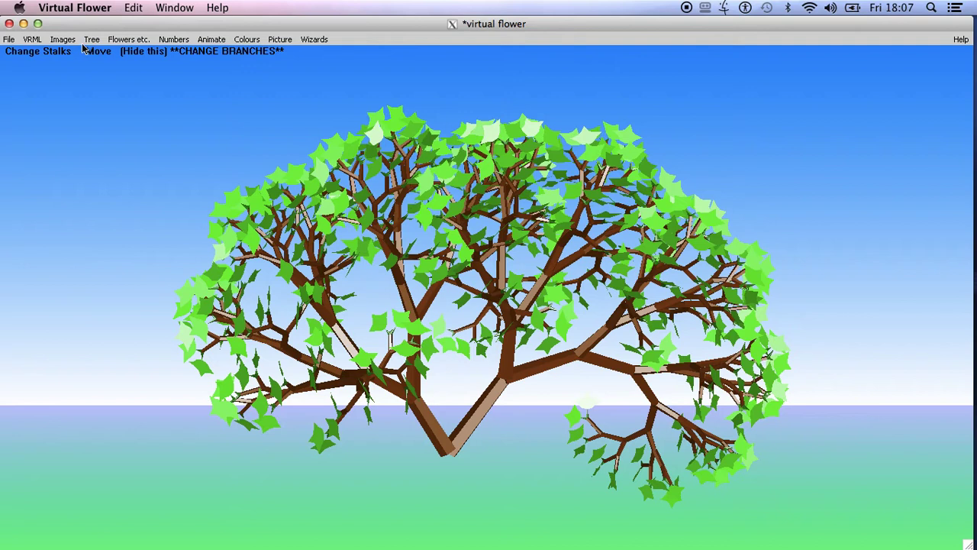
Output the tree as a Single Tree VRML scene, replacing the existing virtual_flower.wrl, and show it in the viewer
click(32, 40)
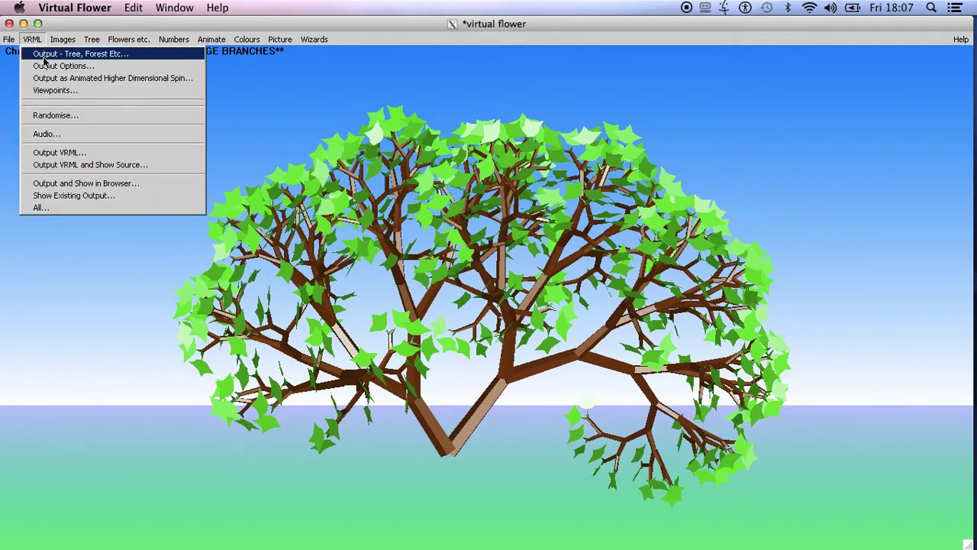
click(43, 58)
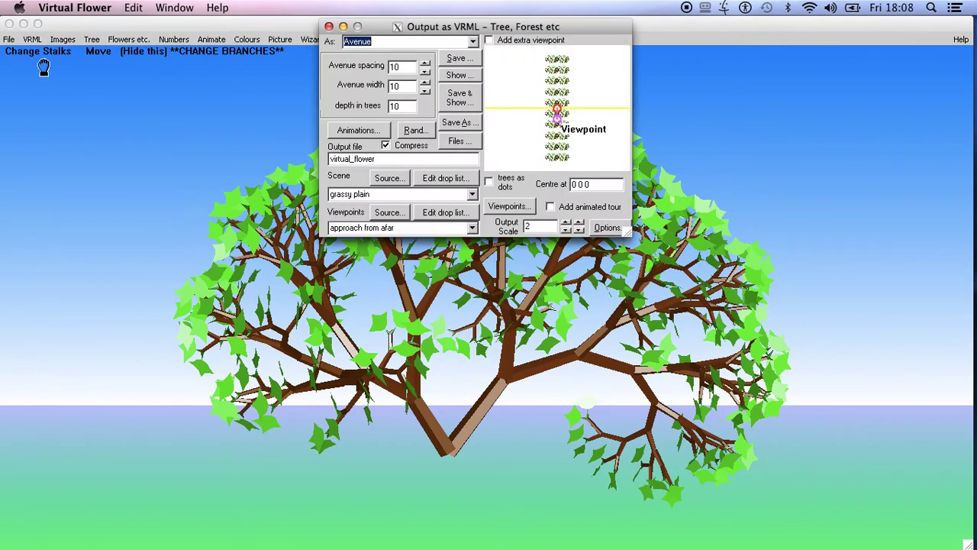
click(474, 41)
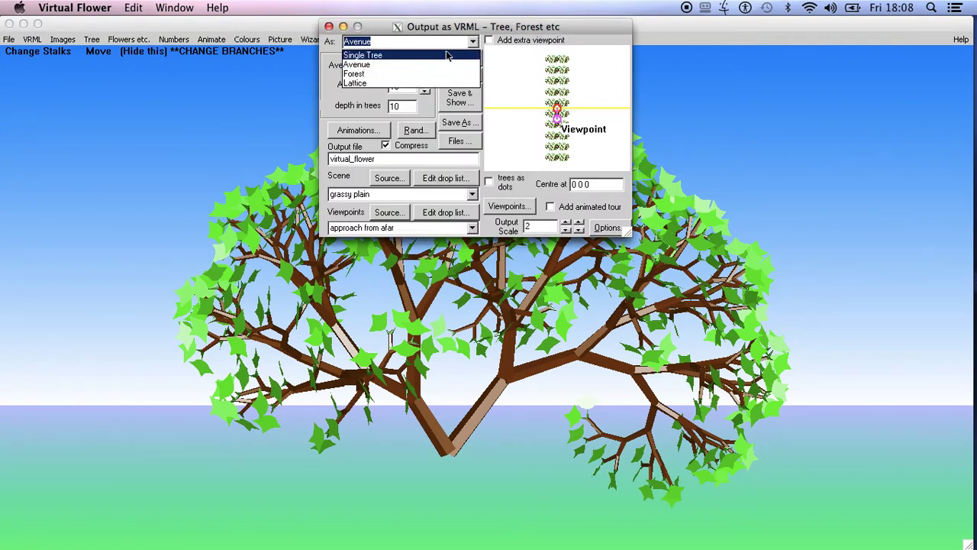
click(448, 56)
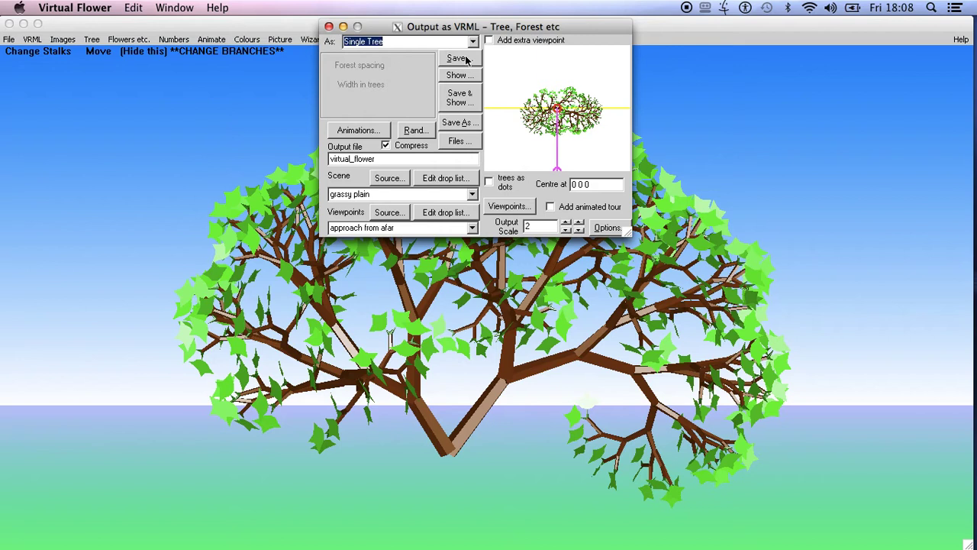
click(460, 101)
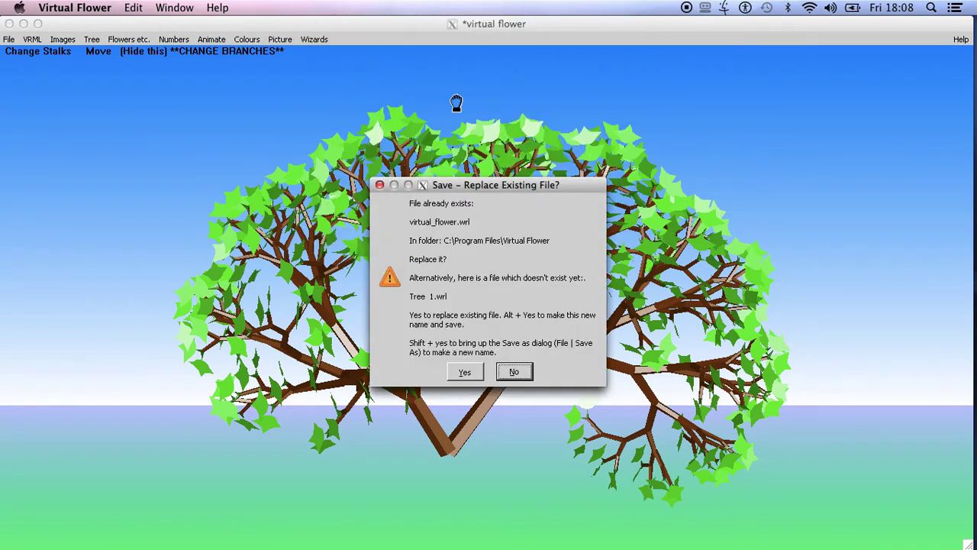
click(464, 373)
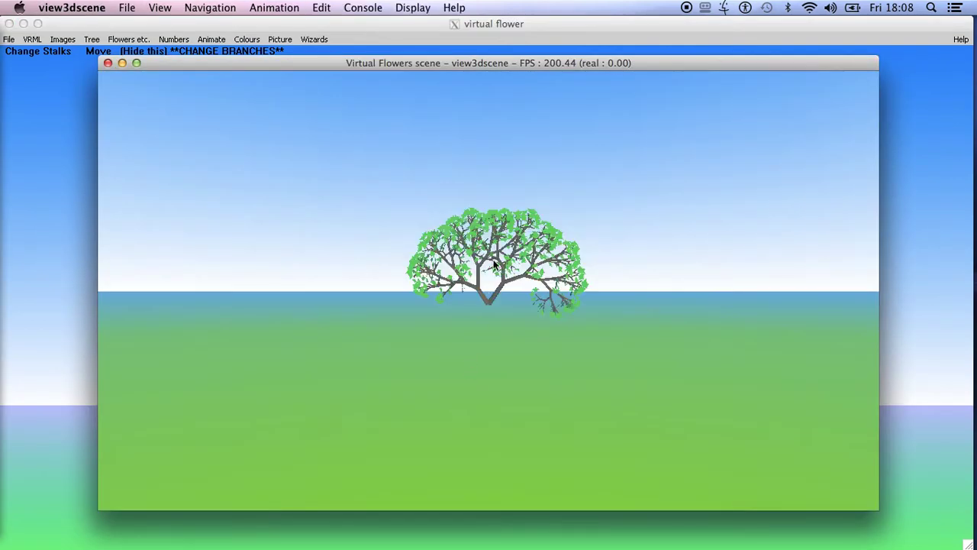
Jump to the Close up viewpoint in the tree scene and tilt the view around the branches
click(200, 11)
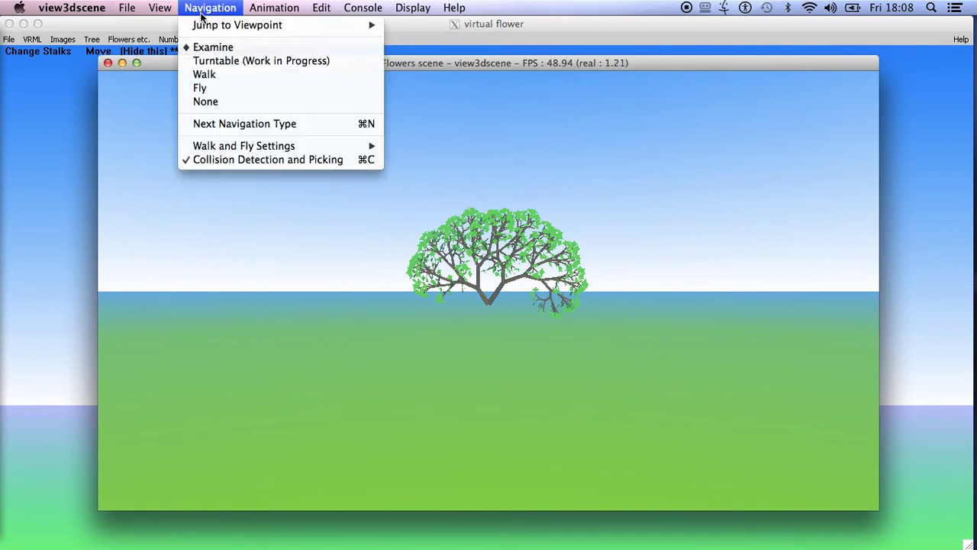
mouse_move(247, 31)
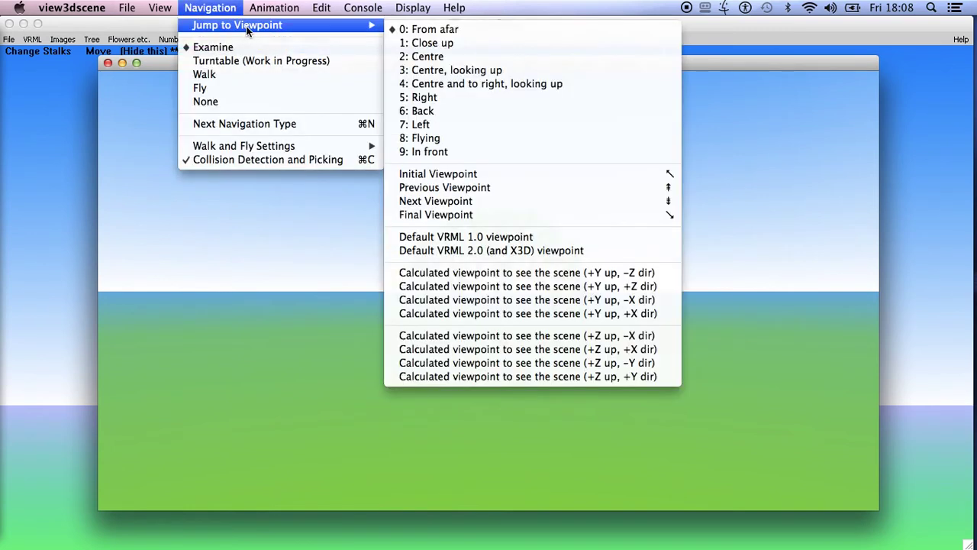
click(434, 43)
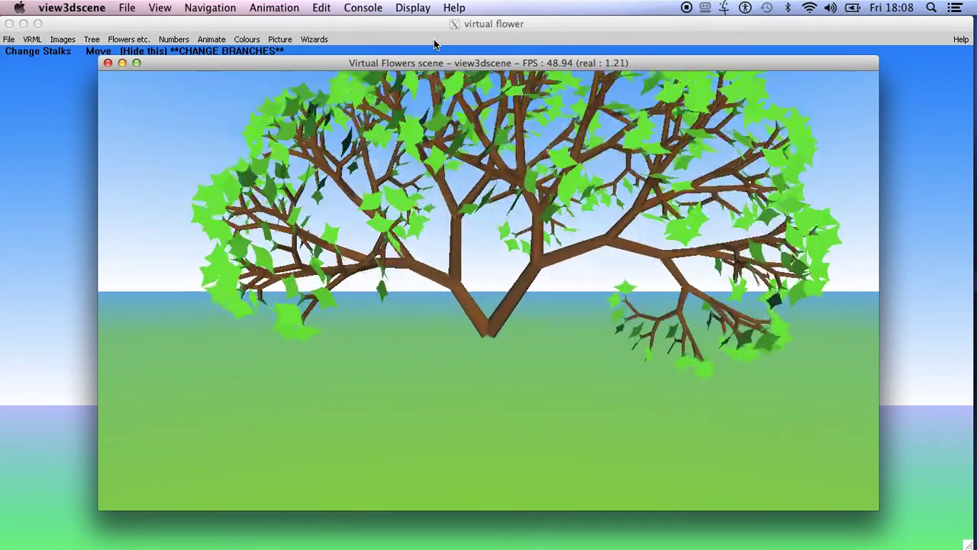
drag(445, 108, 441, 197)
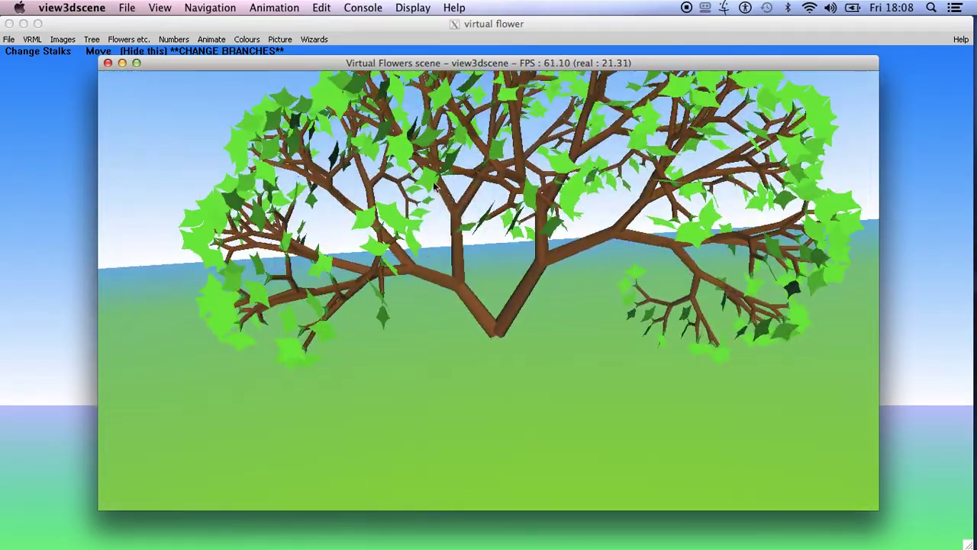
Switch back to Virtual Flower and turn on the Trees sway and Trees rustle animations
click(206, 11)
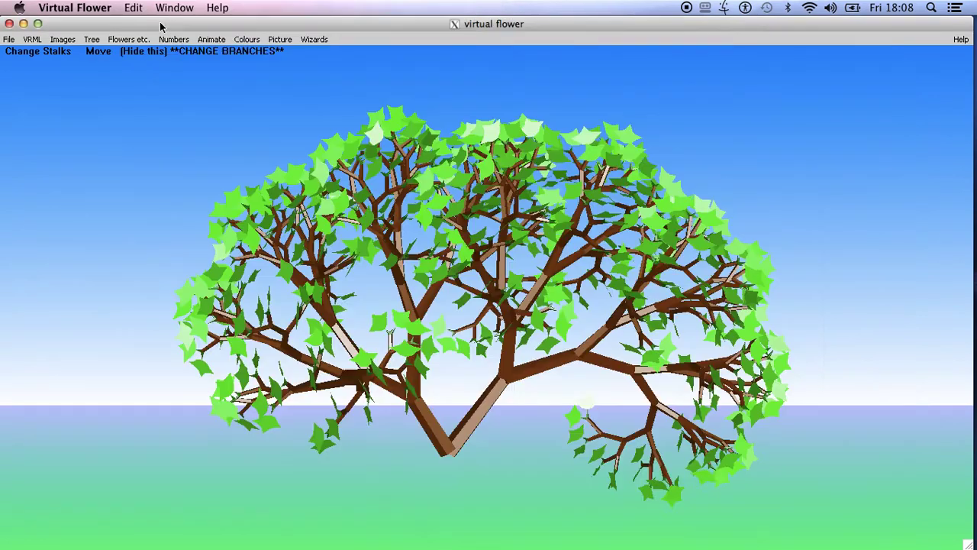
click(164, 28)
click(220, 40)
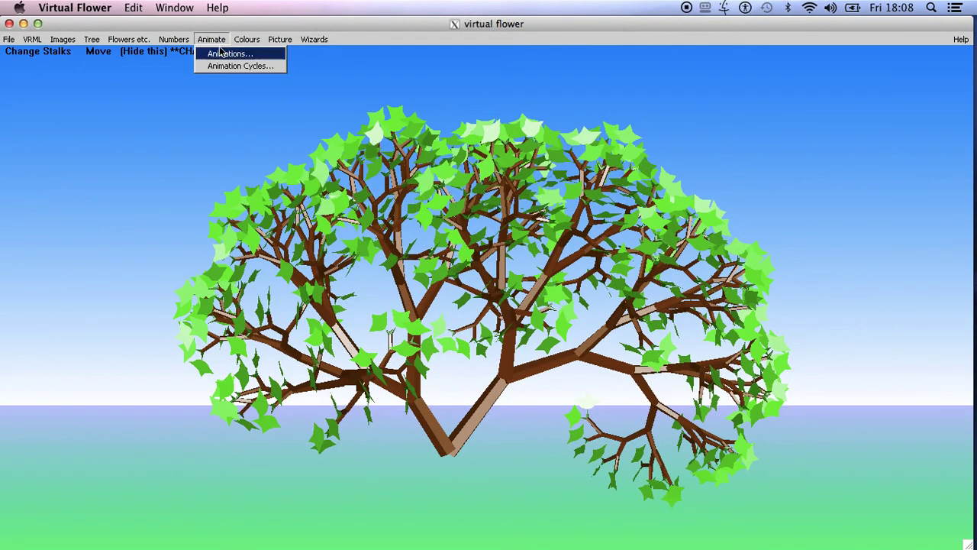
click(221, 55)
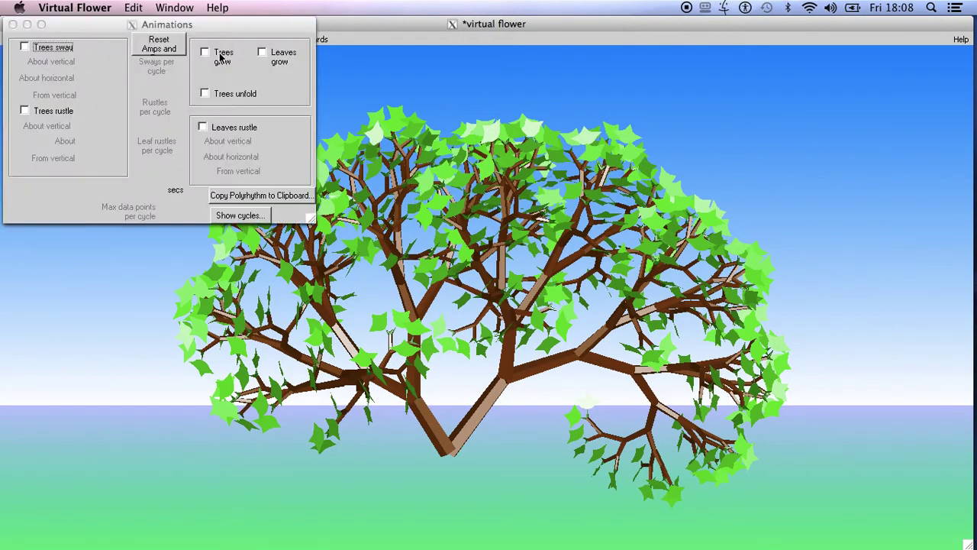
click(48, 48)
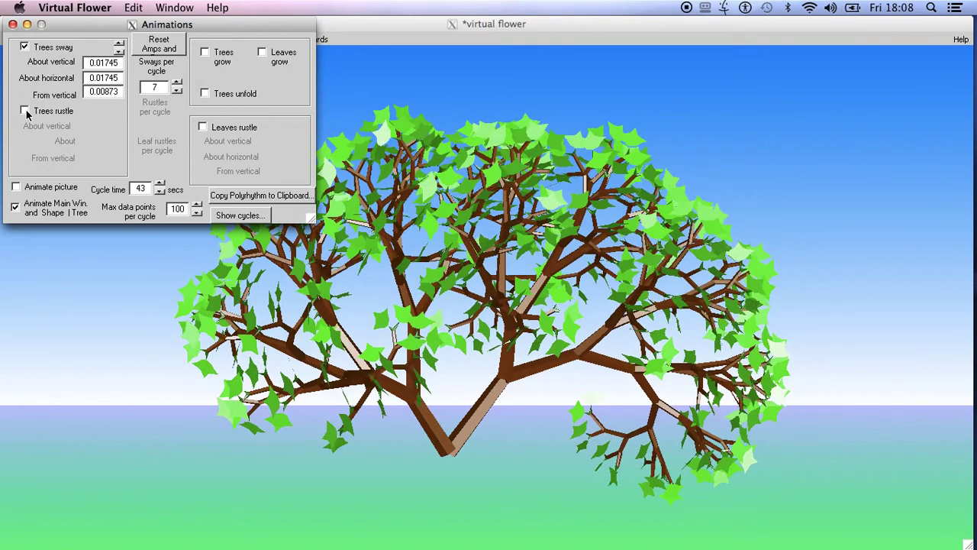
click(25, 112)
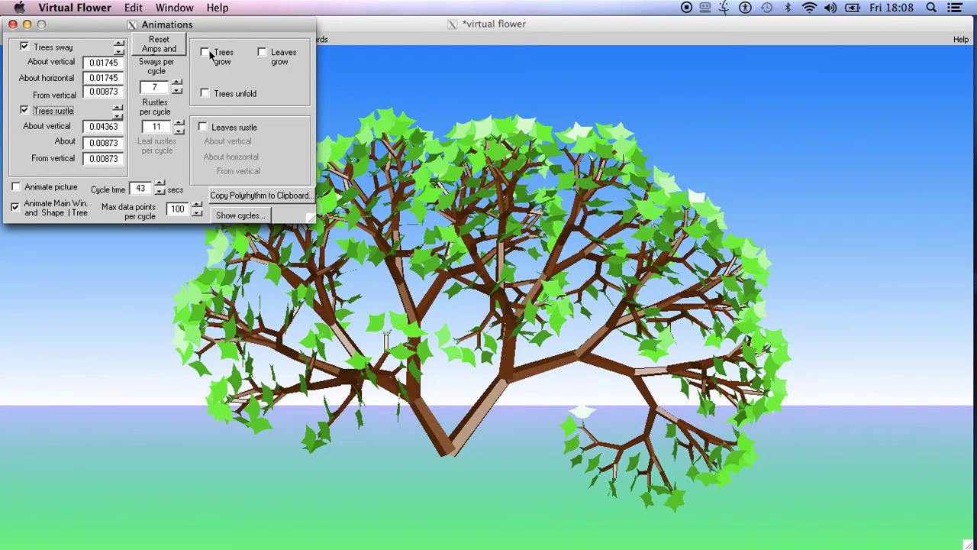
Try the Leaves grow animation, turn it off again, and turn on Leaves rustle instead
click(262, 52)
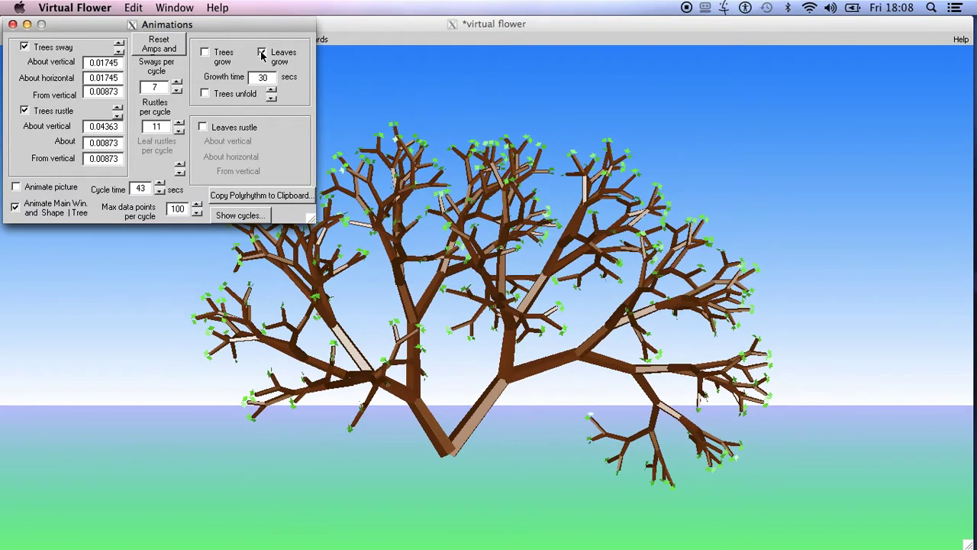
click(262, 53)
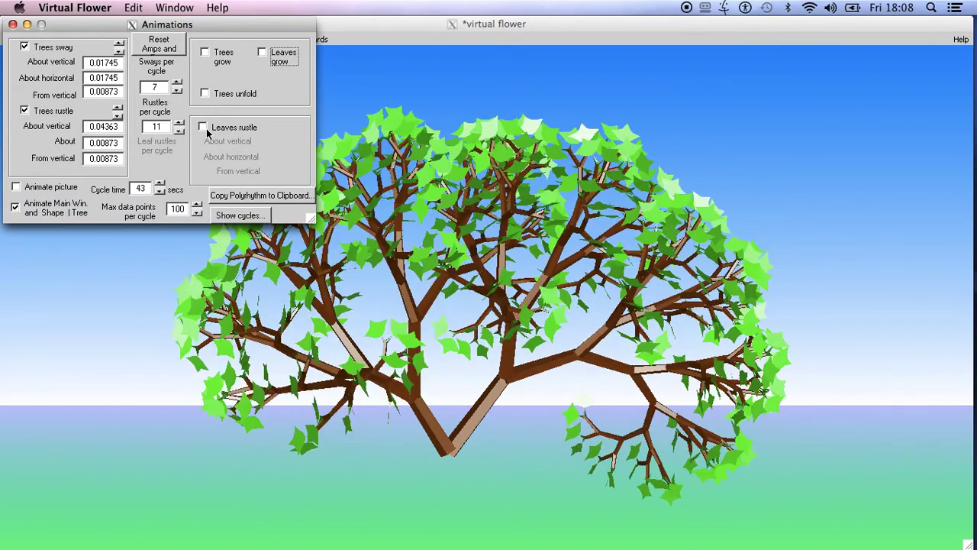
click(202, 127)
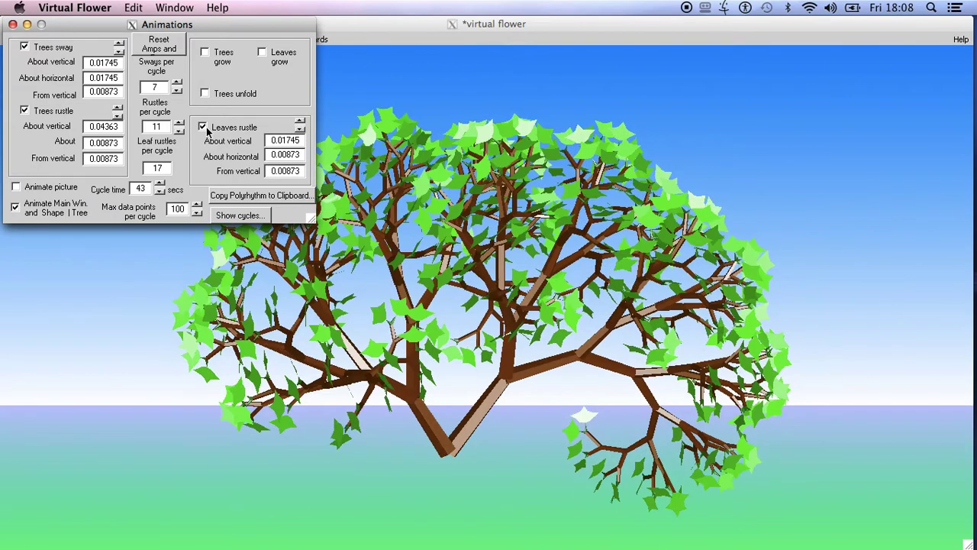
Close the old viewer scene, then save the animated tree as a Single Tree VRML output and show it
click(343, 29)
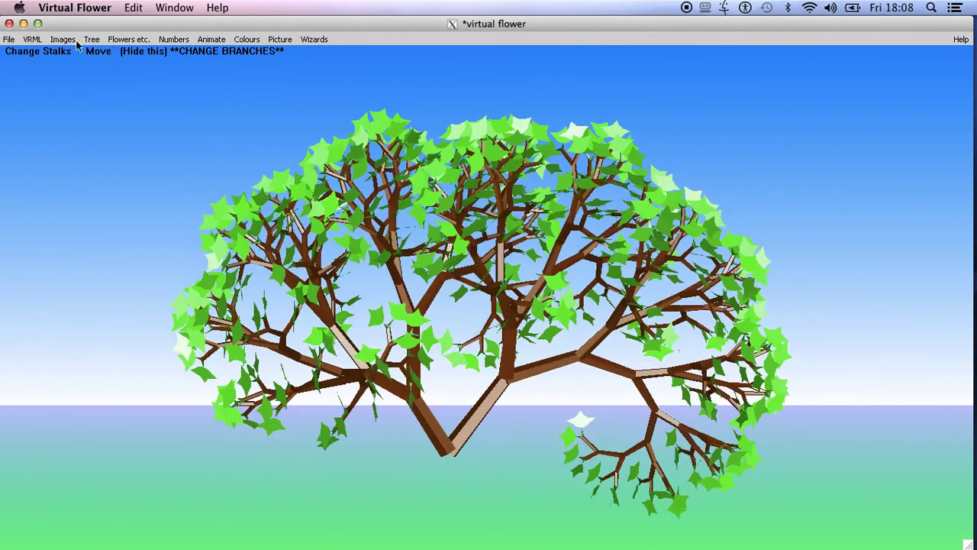
click(30, 40)
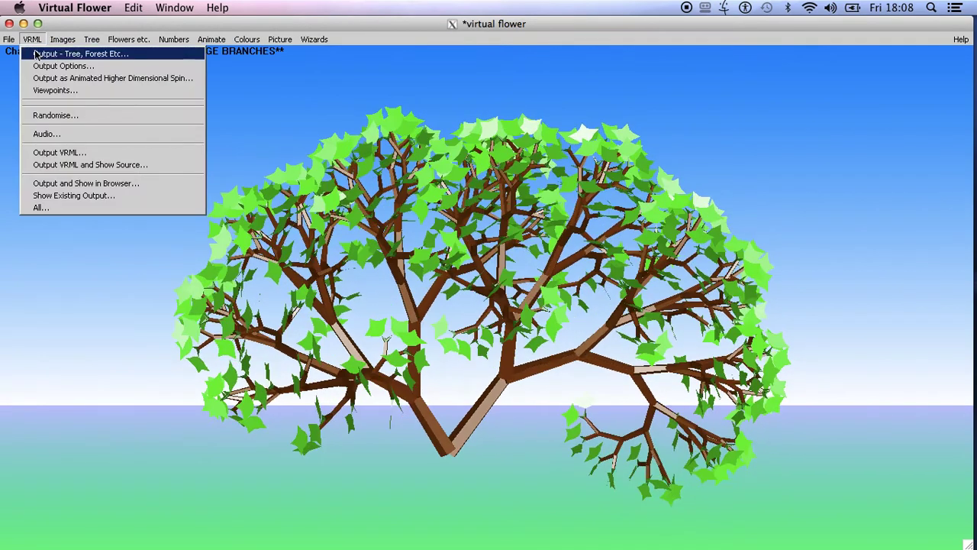
click(36, 56)
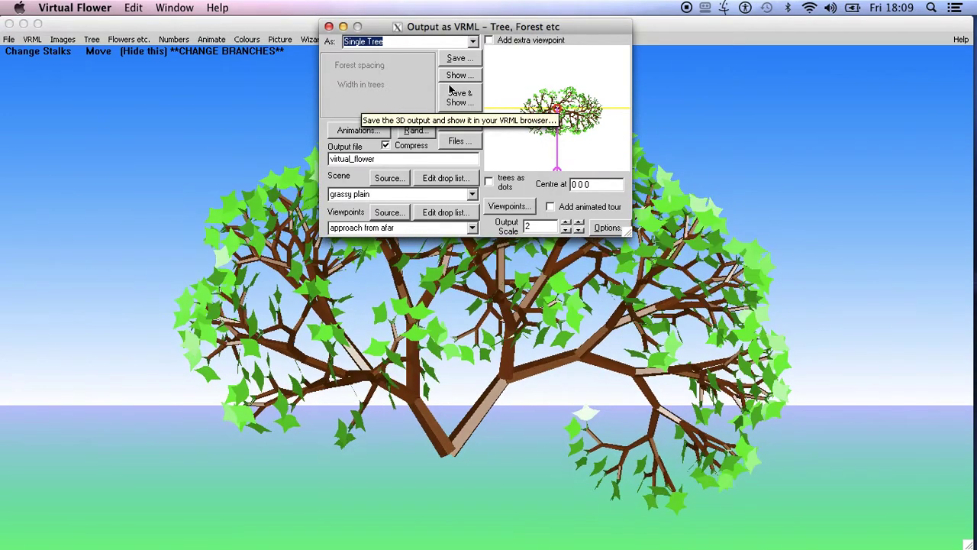
key(super+Tab)
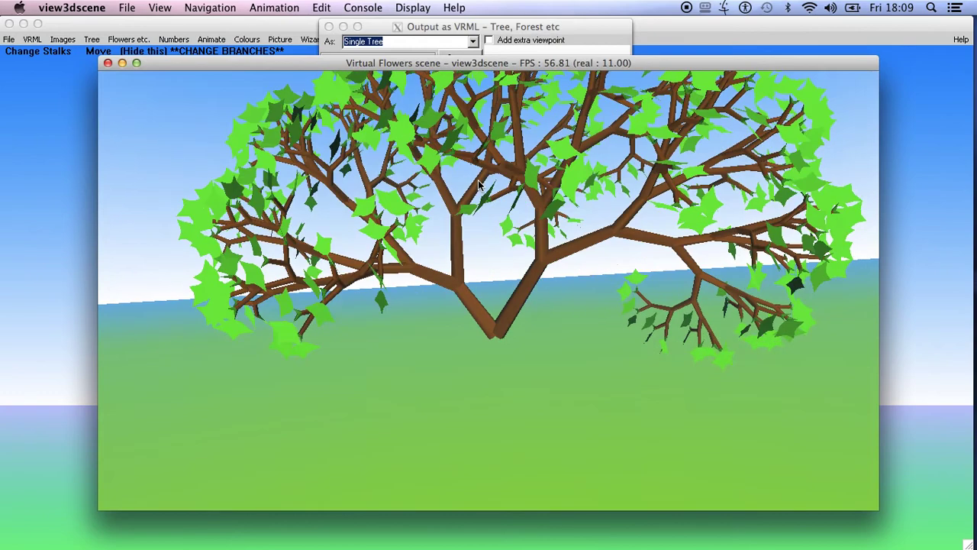
click(107, 64)
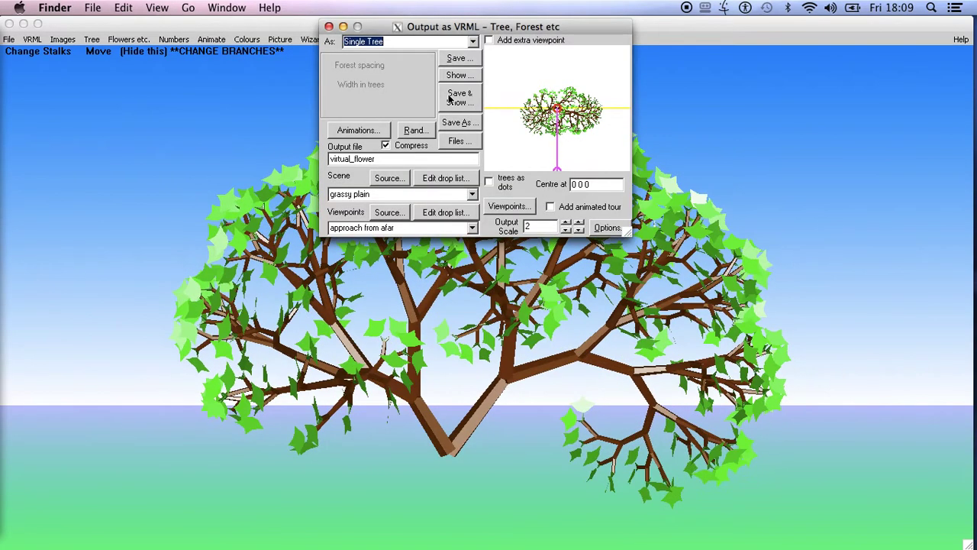
click(459, 97)
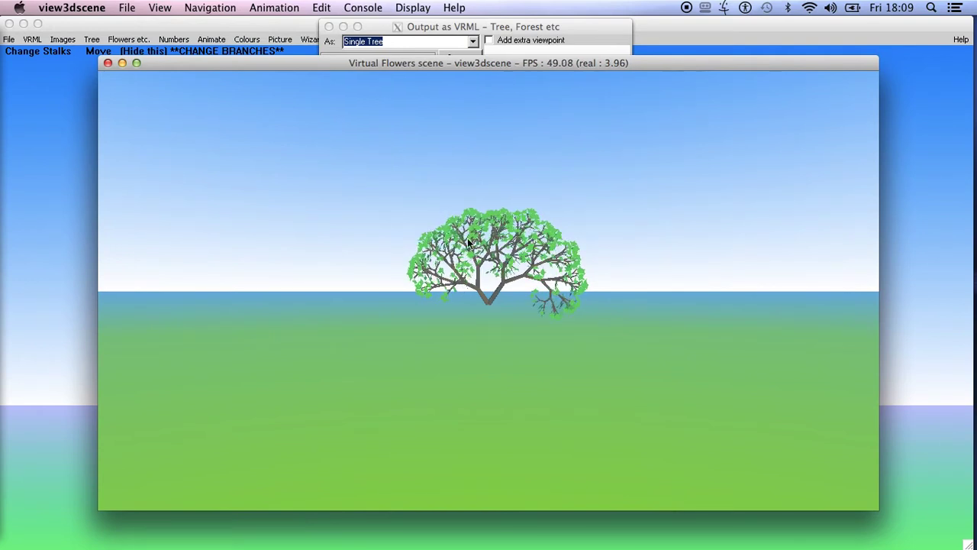
Try to jump to another viewpoint in the animated scene, then close the viewer window
click(213, 9)
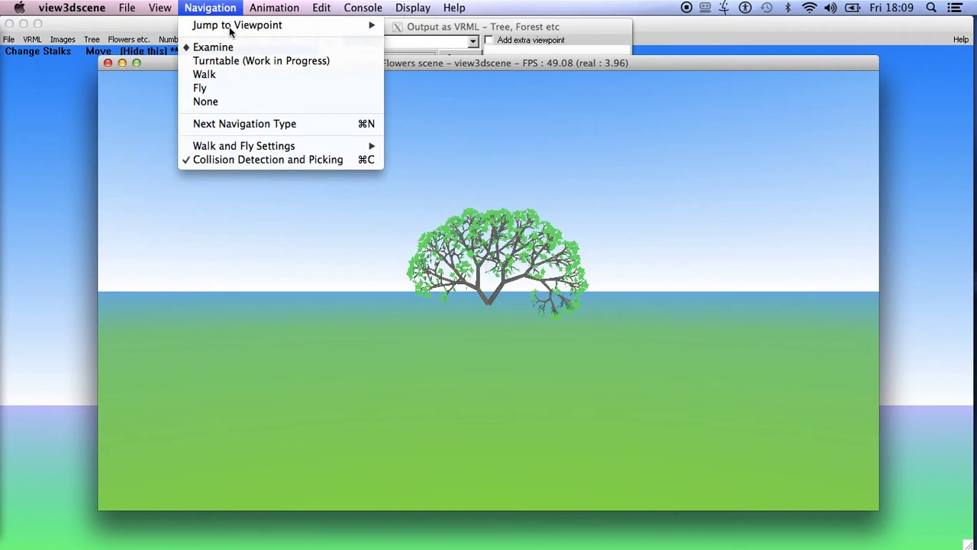
click(229, 31)
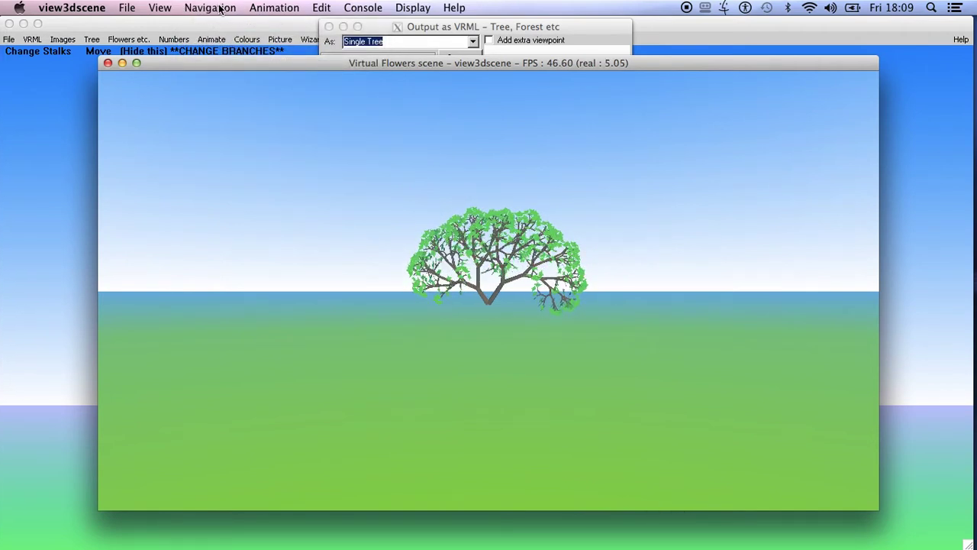
click(219, 11)
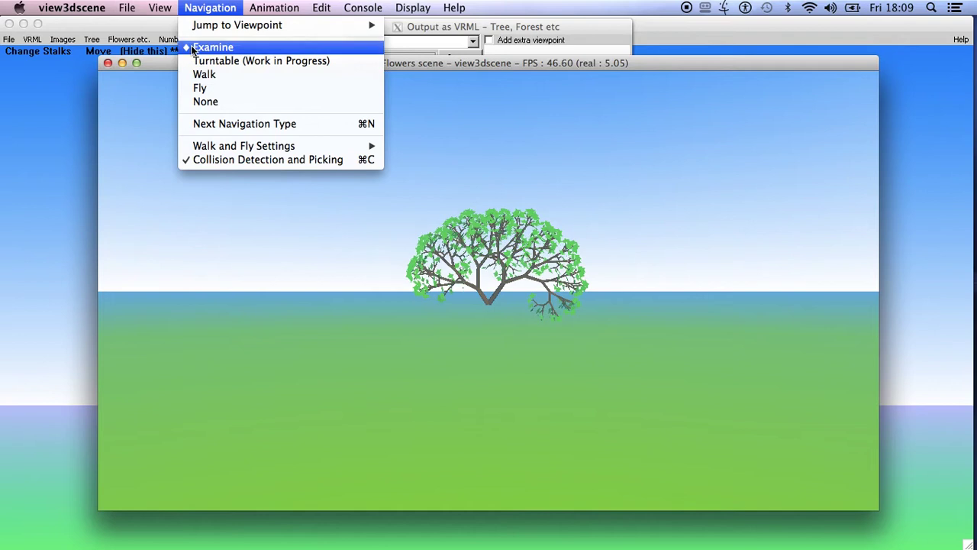
click(103, 62)
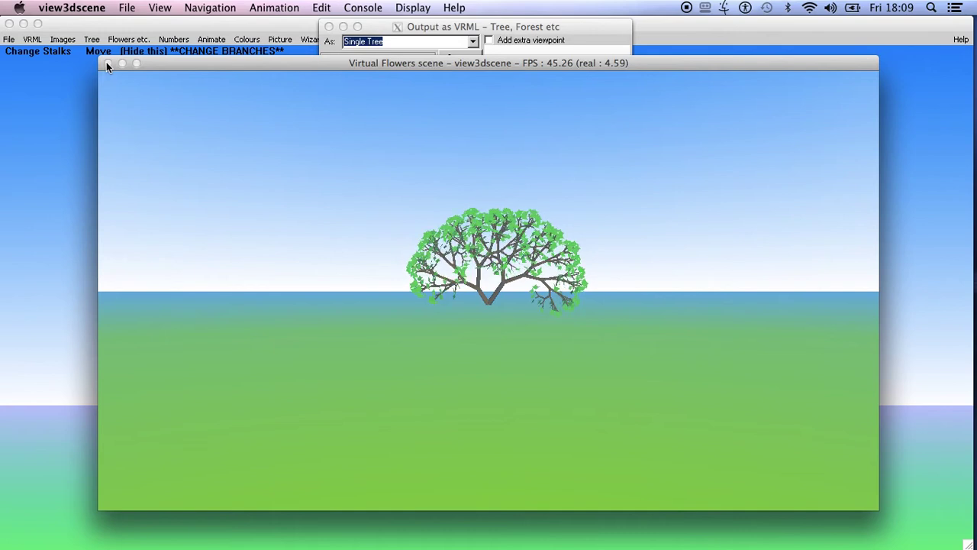
click(106, 63)
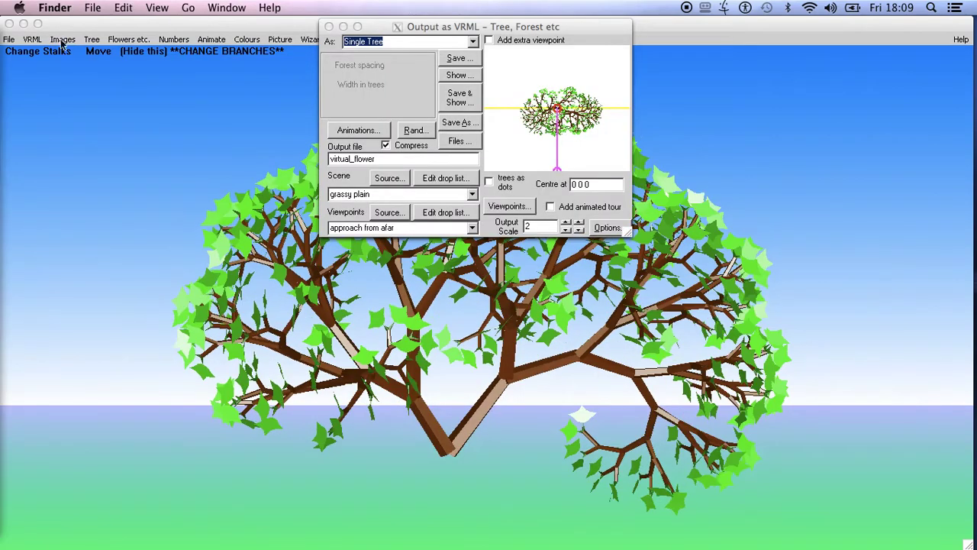
Reduce the tree's number of layers to 6 in the Tree window
click(92, 39)
click(91, 39)
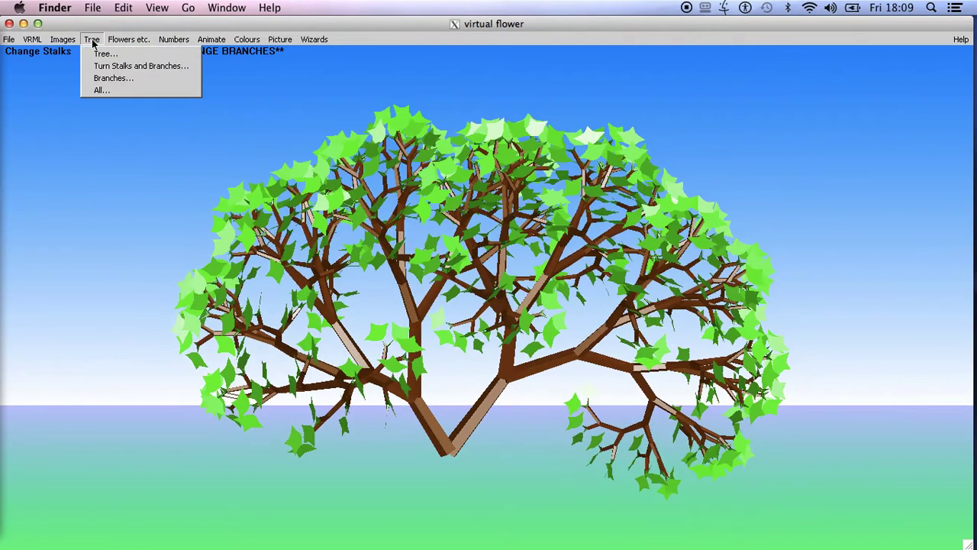
click(99, 54)
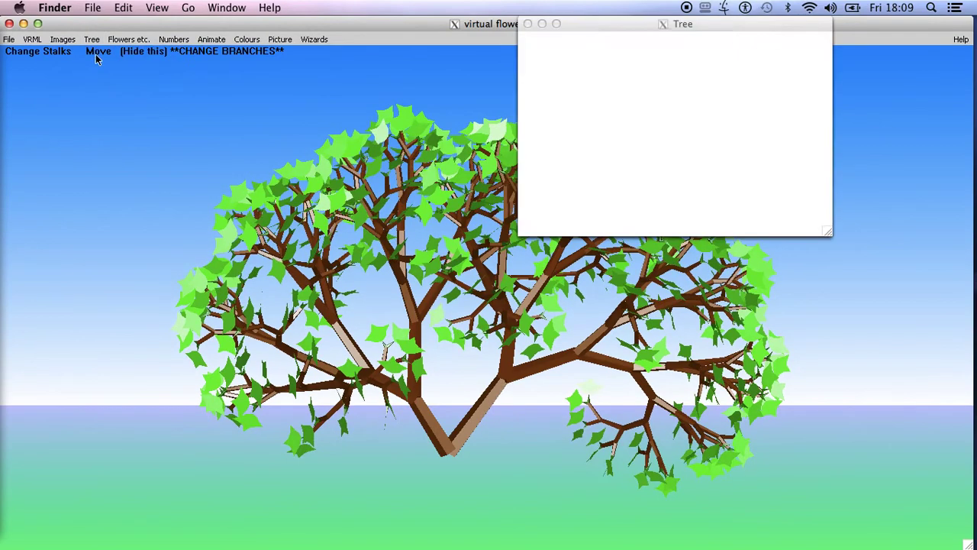
click(588, 225)
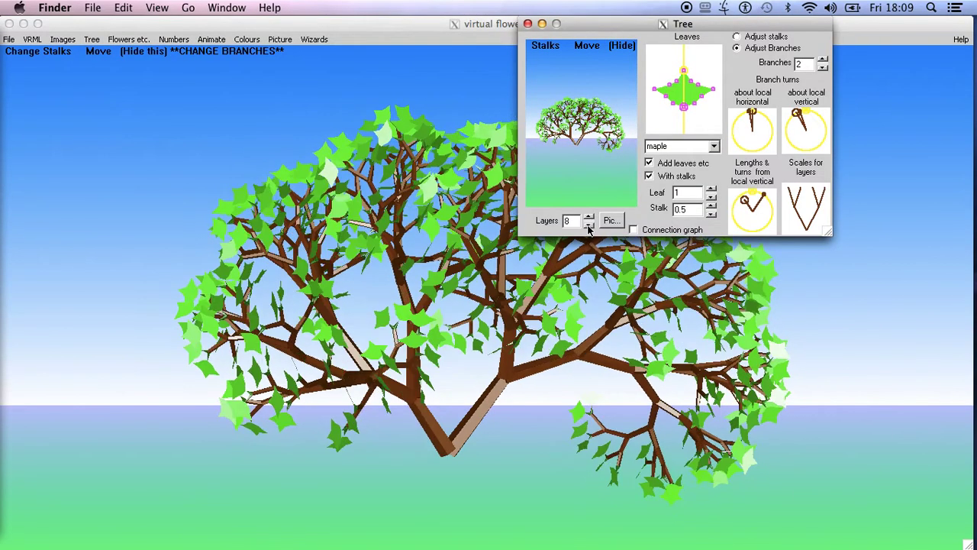
click(589, 224)
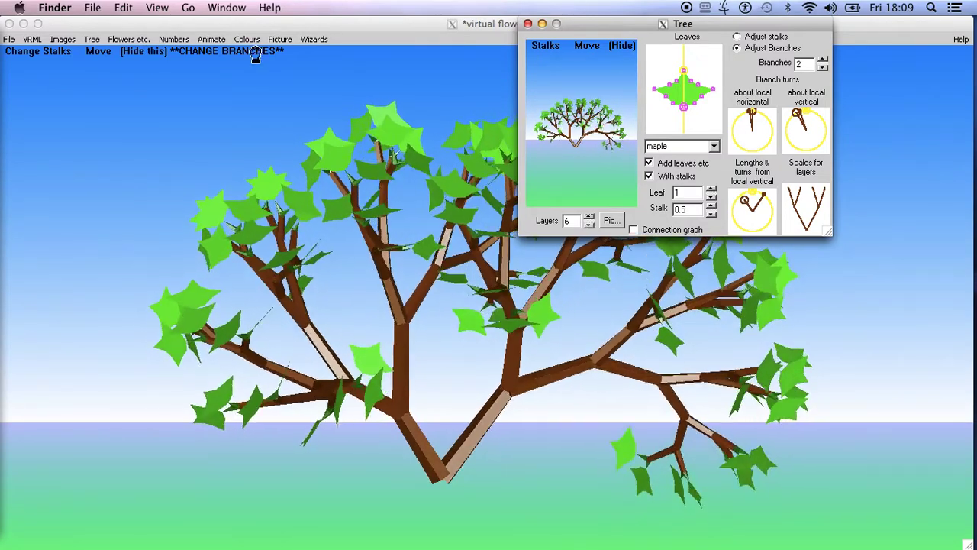
Save the six-layer animated tree as a Single Tree VRML output and show it in the viewer
click(53, 24)
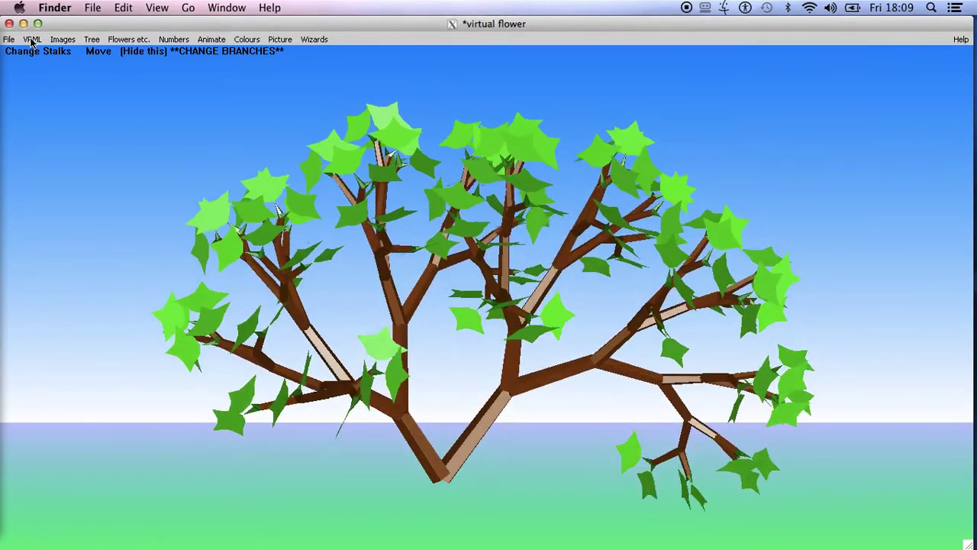
click(31, 39)
click(42, 55)
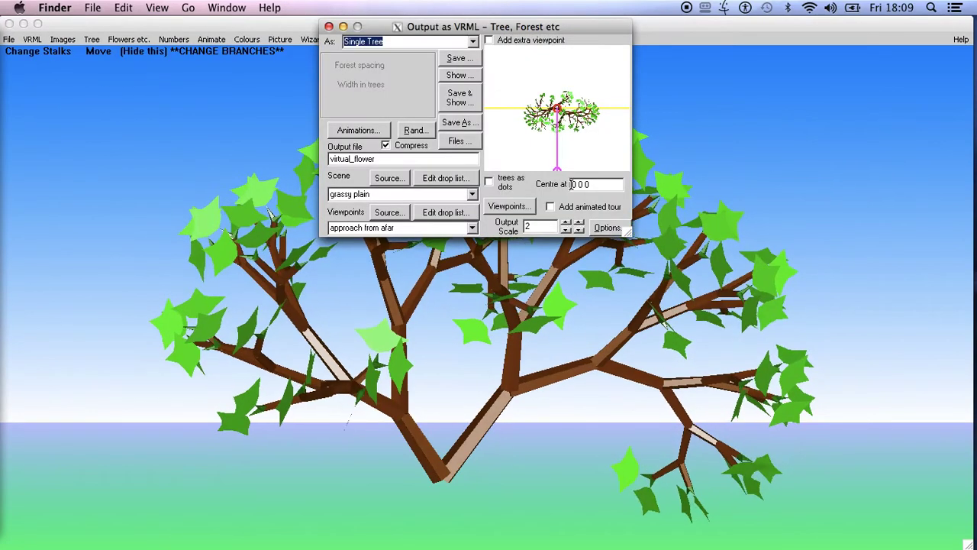
click(459, 96)
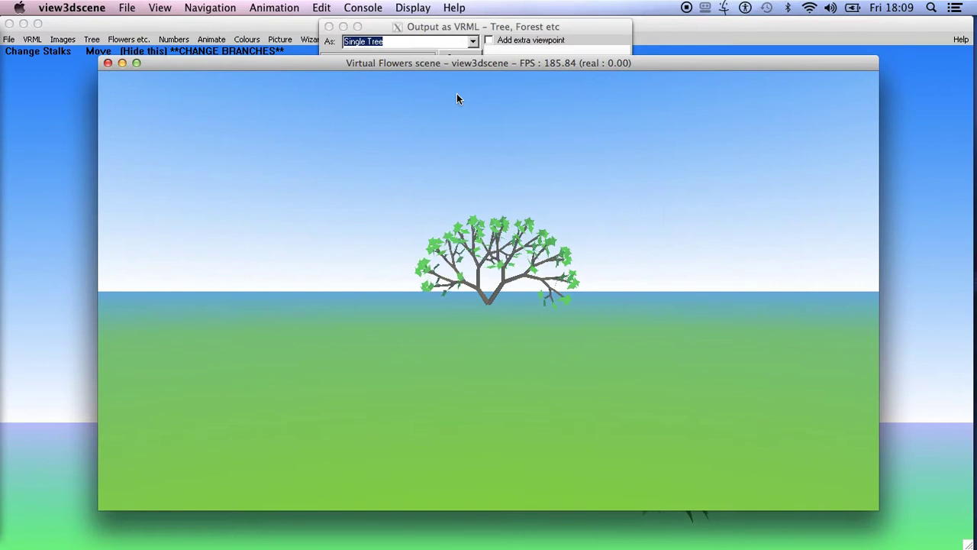
Examine the six-layer animated tree from the Close up viewpoint
click(220, 10)
mouse_move(233, 28)
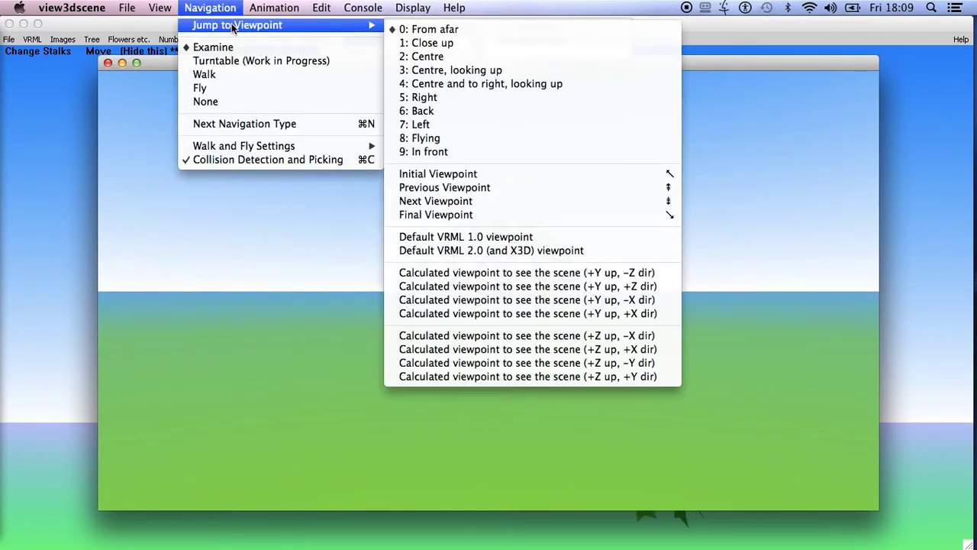
click(436, 43)
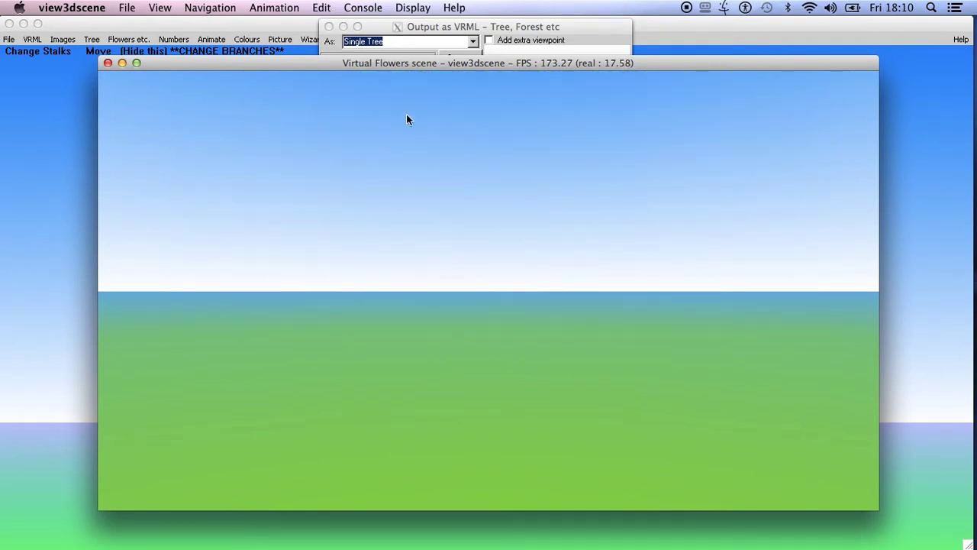
mouse_move(354, 416)
mouse_down()
mouse_move(357, 389)
mouse_move(345, 426)
mouse_move(350, 406)
mouse_up()
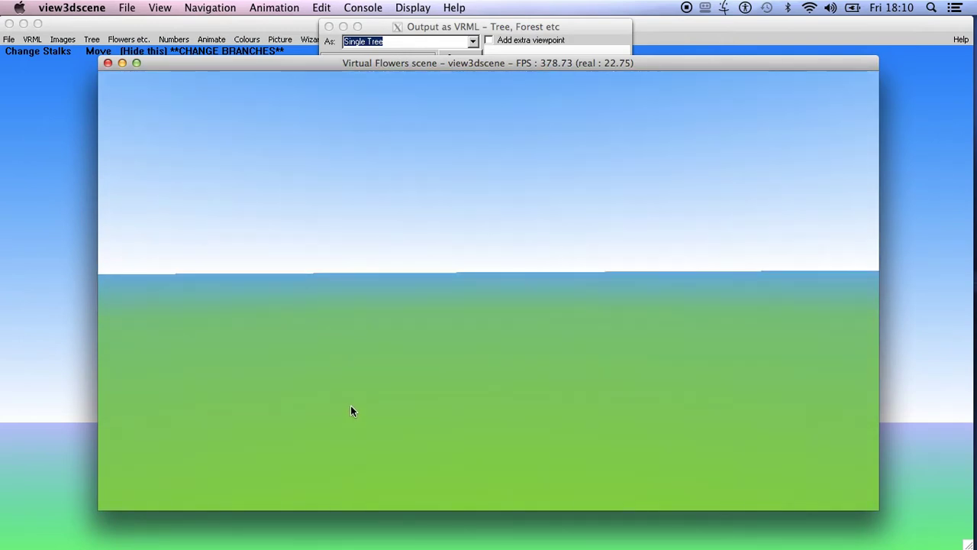
click(213, 9)
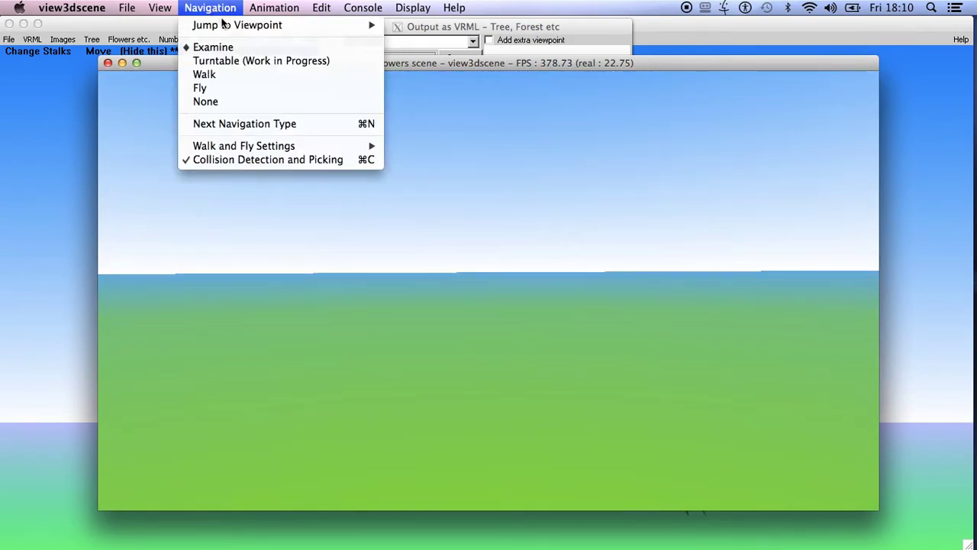
mouse_move(313, 31)
click(404, 46)
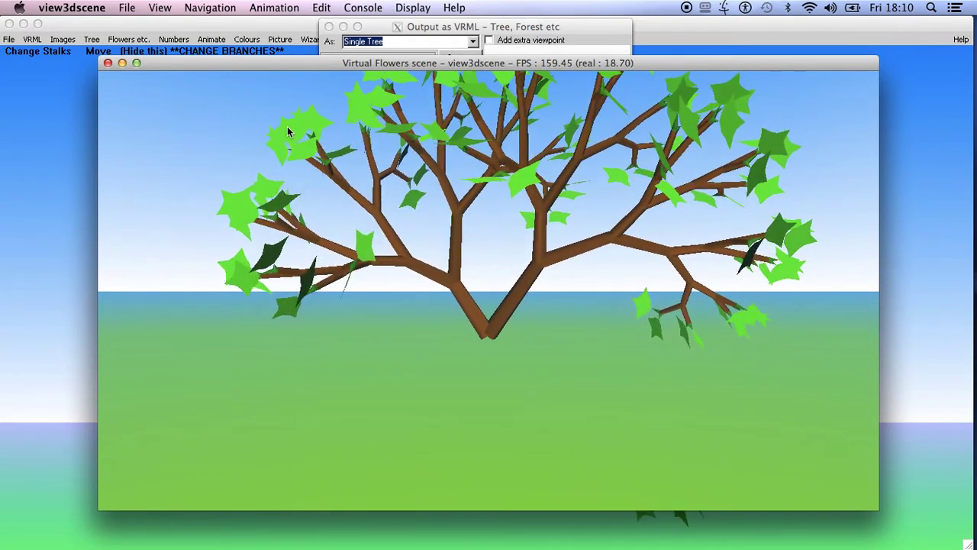
Examine the viewer's options for saving the tree scene in VRML and X3D encodings
click(90, 7)
mouse_move(118, 8)
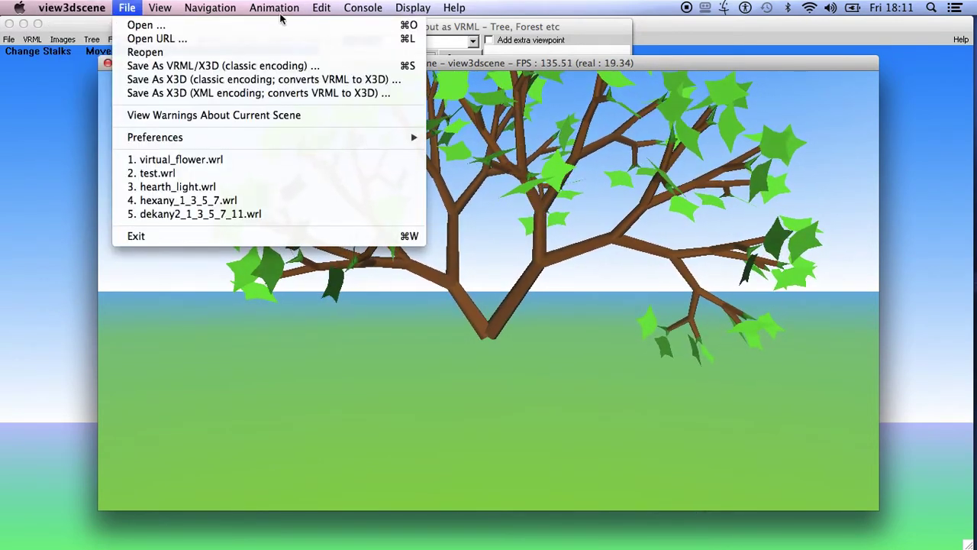
click(704, 63)
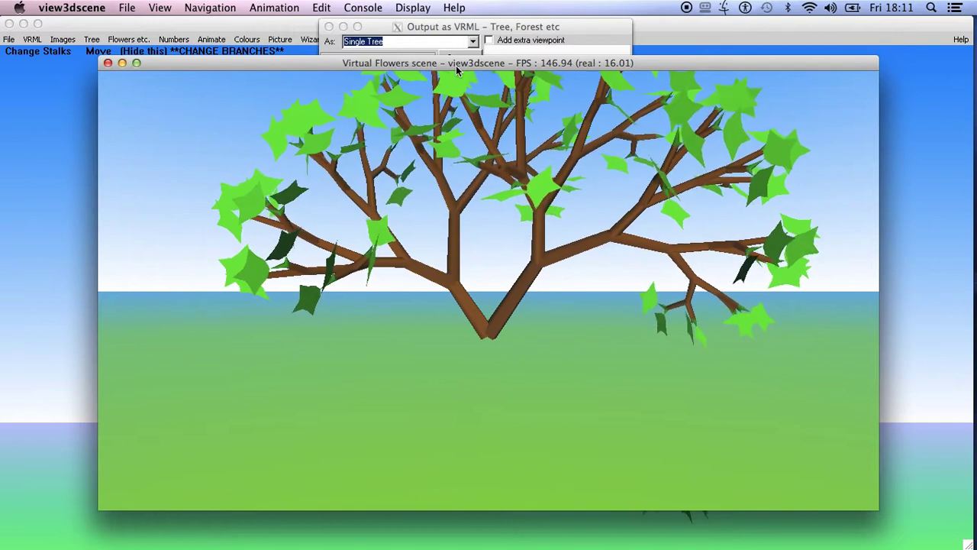
click(127, 9)
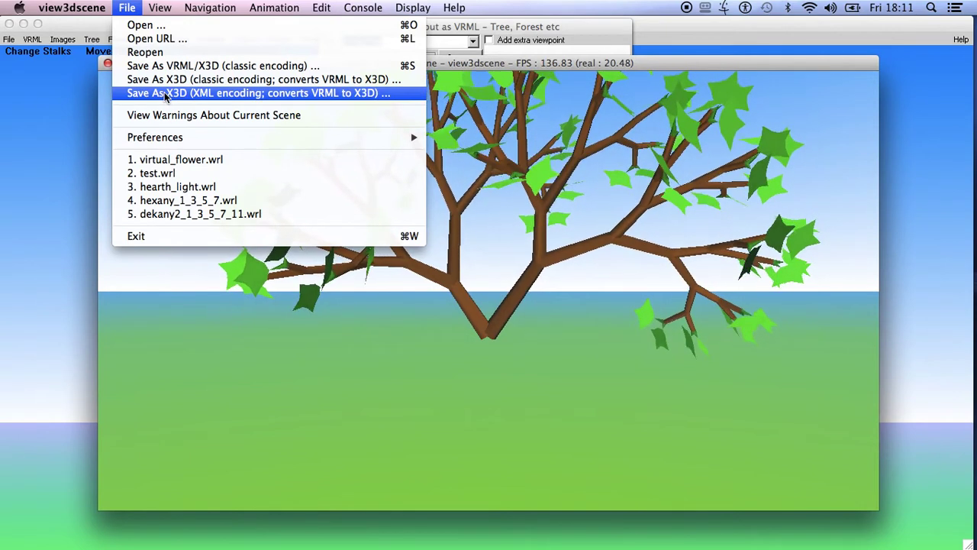
click(342, 97)
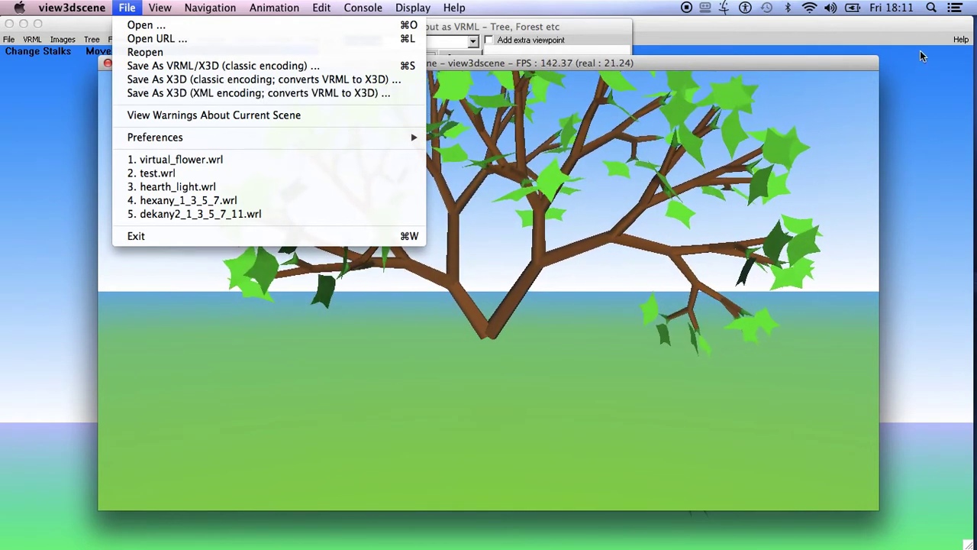
click(746, 64)
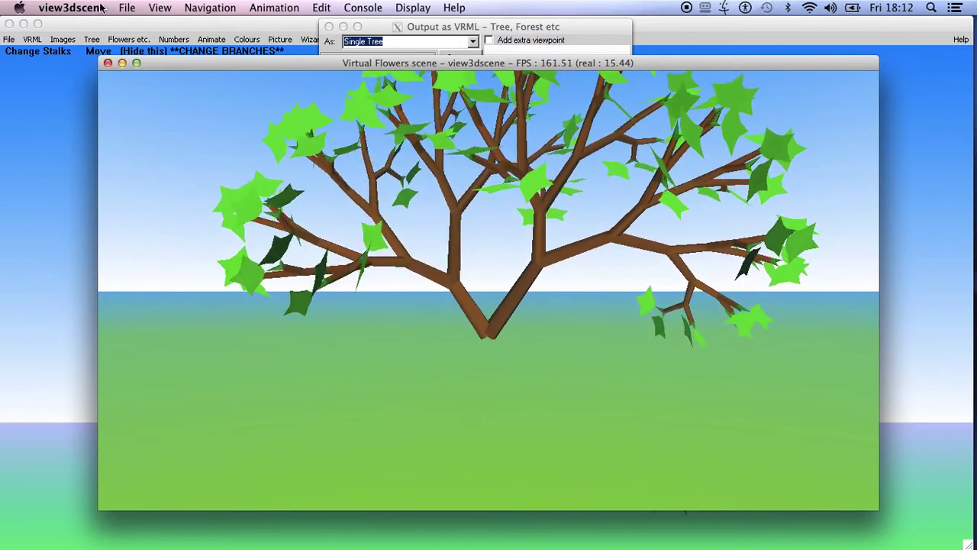
click(127, 9)
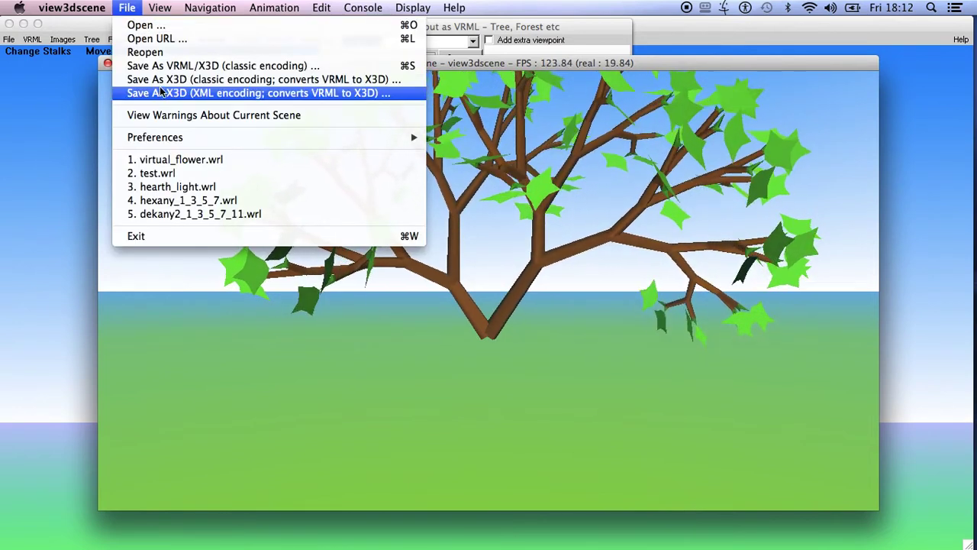
click(608, 65)
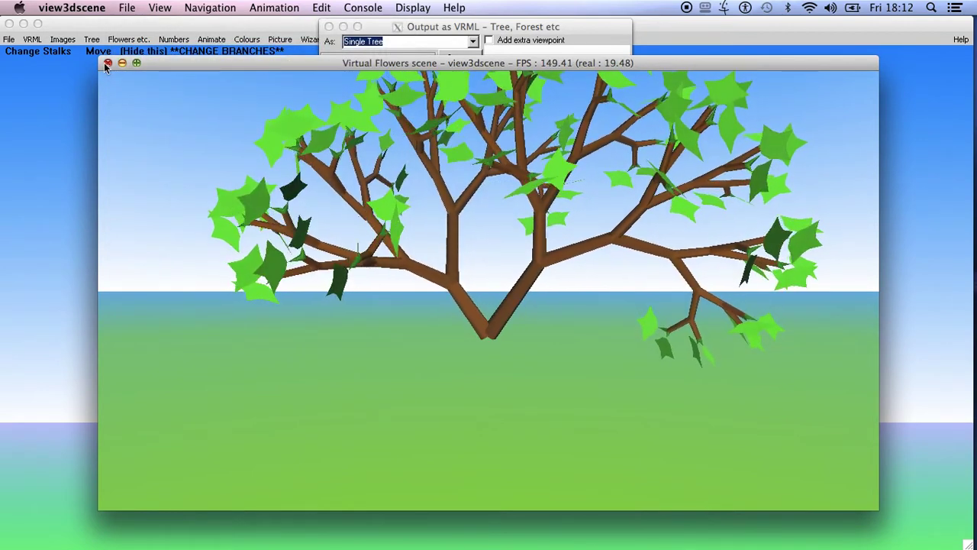
Switch to Virtual Flower and replace the leaves on stalk 1 with 3D flowers, trying sheet flowers there first
click(116, 27)
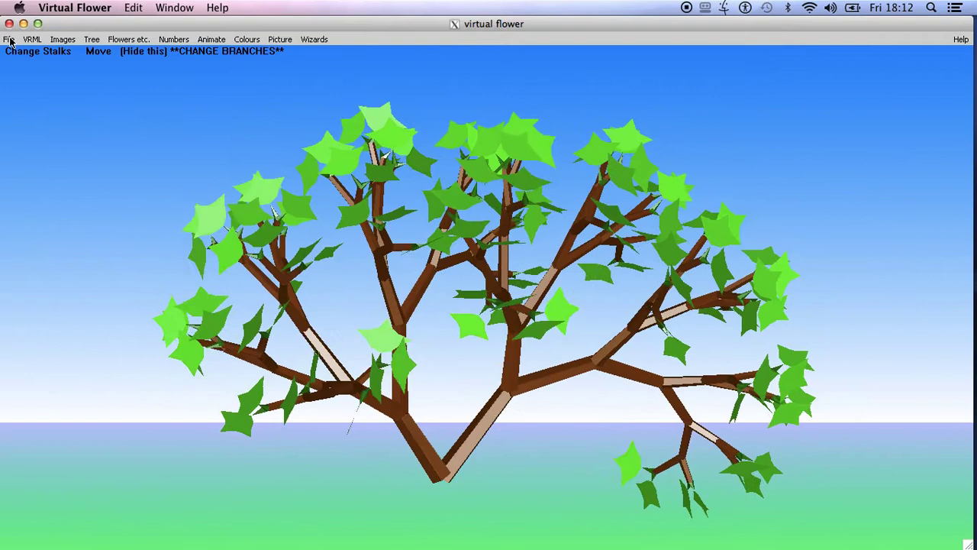
click(126, 39)
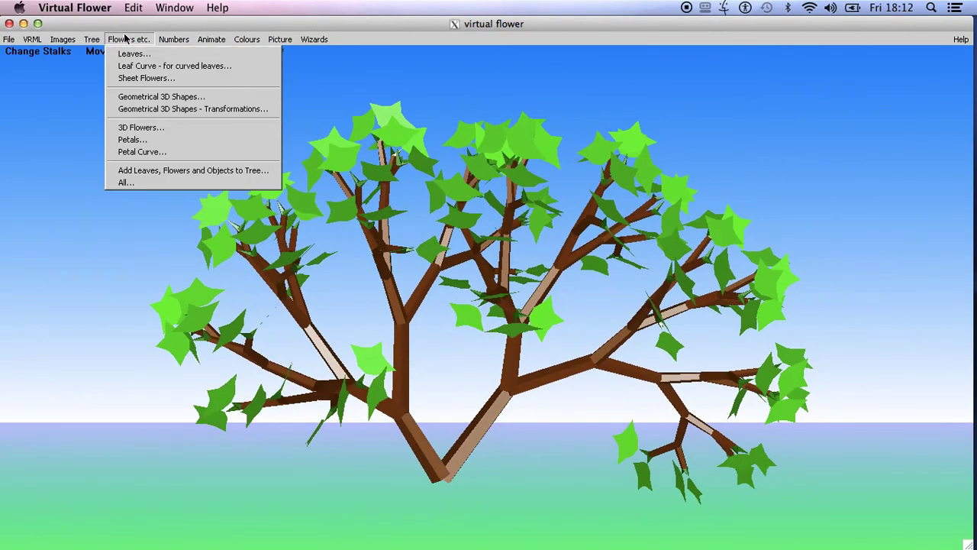
click(148, 114)
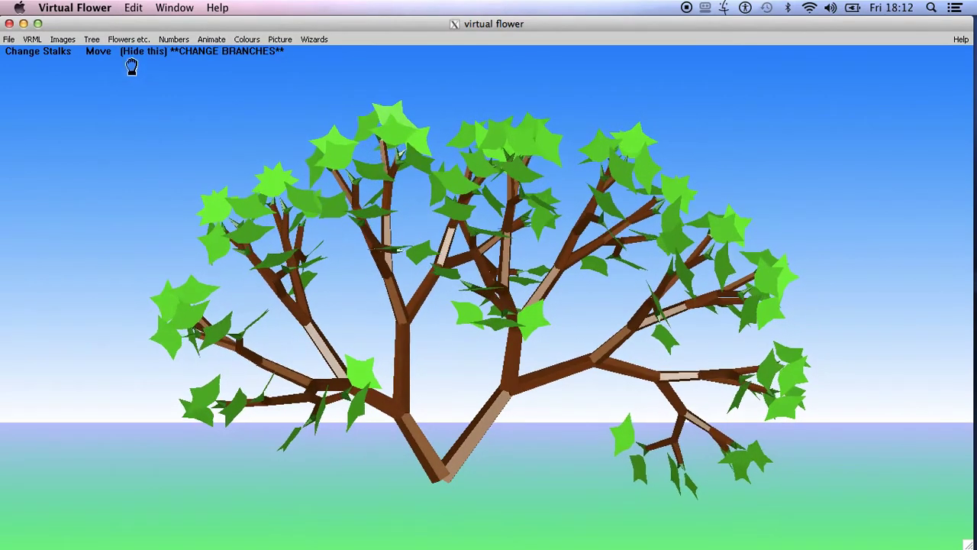
click(125, 42)
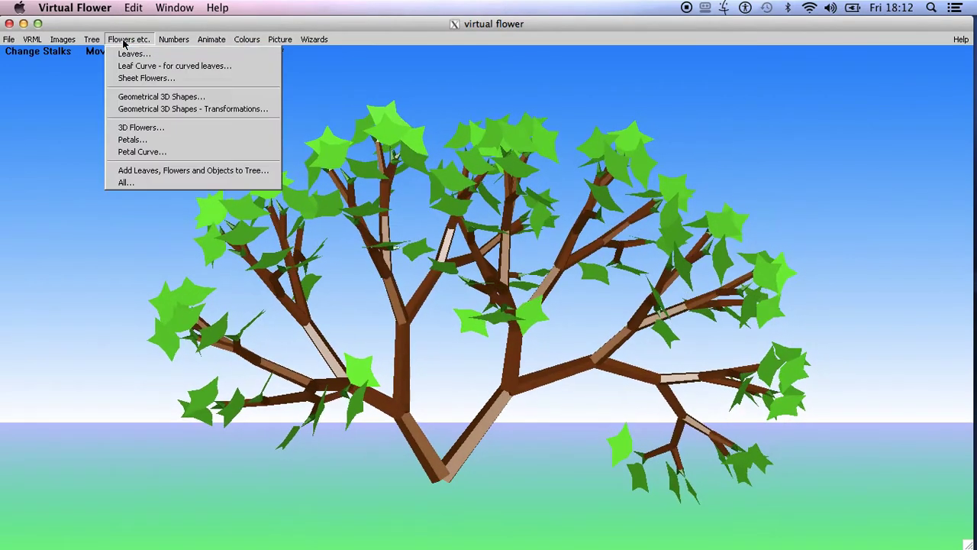
click(153, 170)
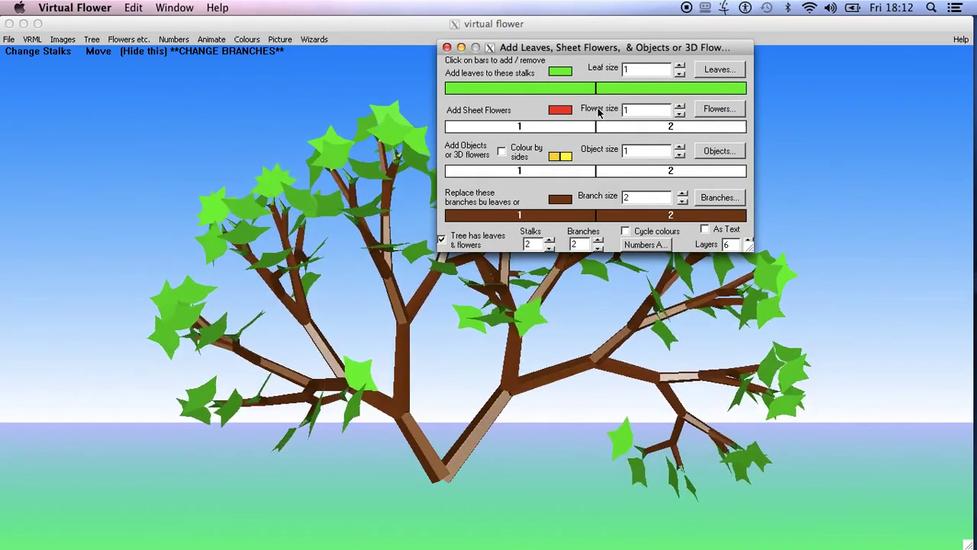
click(481, 127)
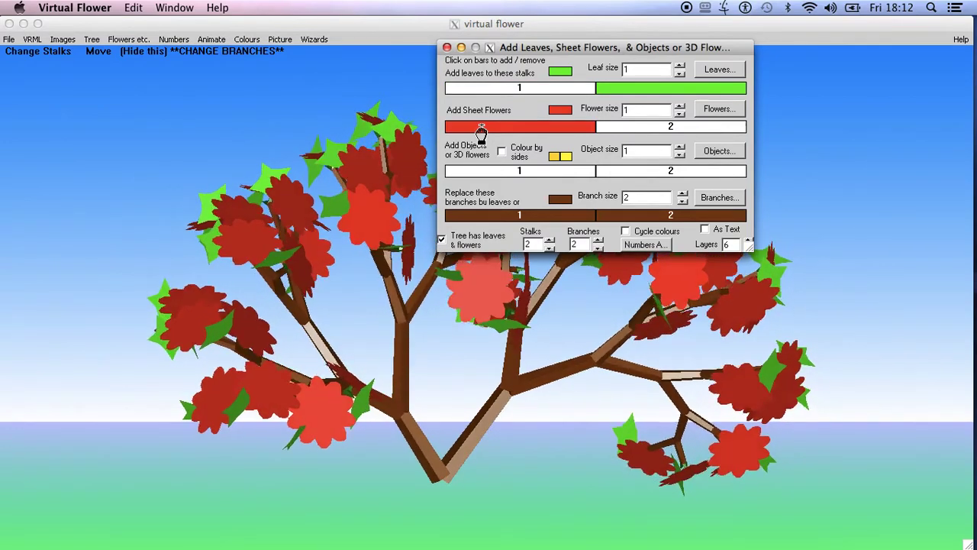
click(478, 172)
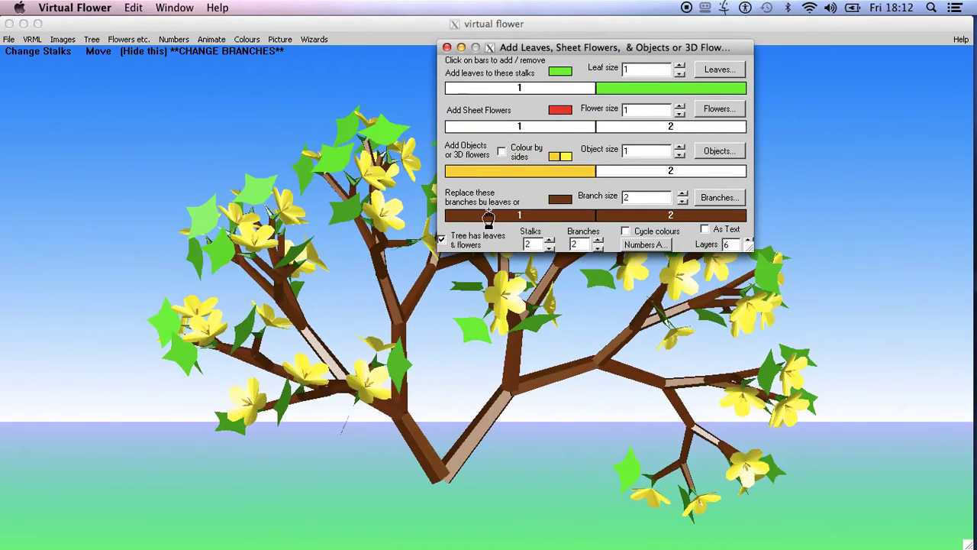
Try replacing branch 1 with the 3D flower object, and restore it as a plain branch
click(489, 215)
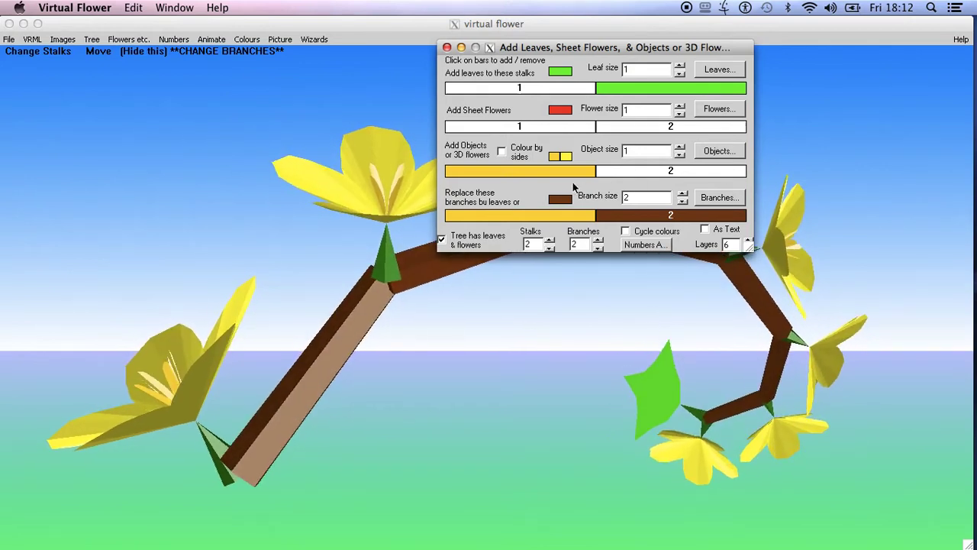
click(525, 216)
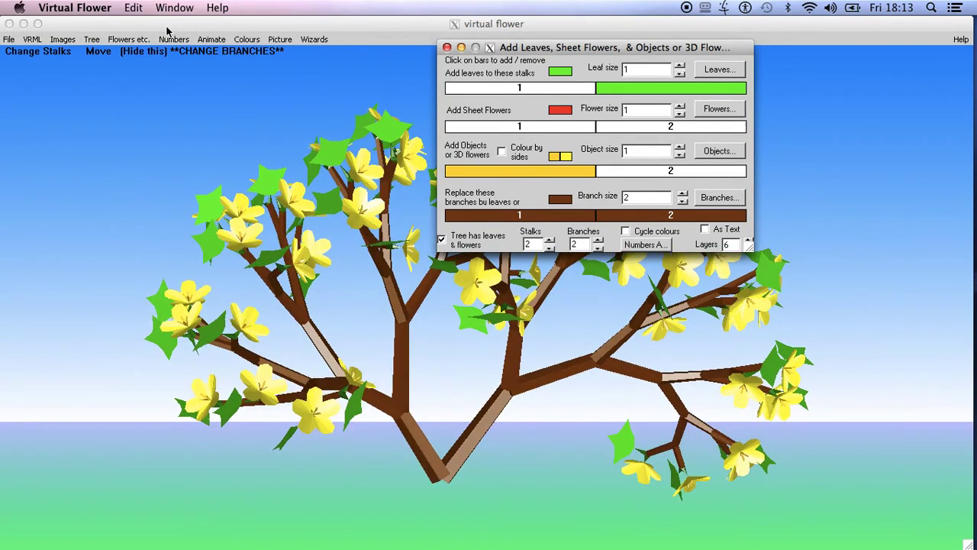
Save the flowering tree as a Single Tree VRML output and show it in the viewer
click(33, 41)
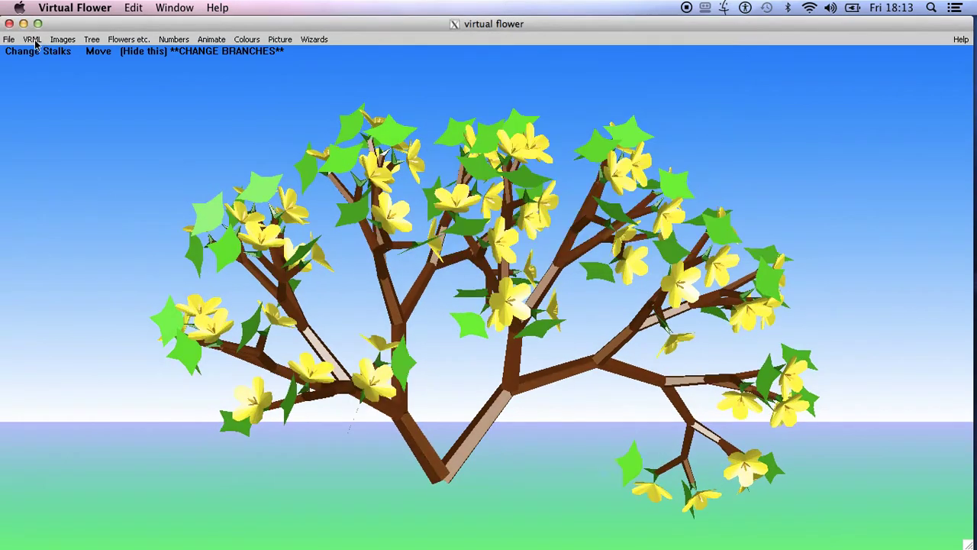
click(61, 53)
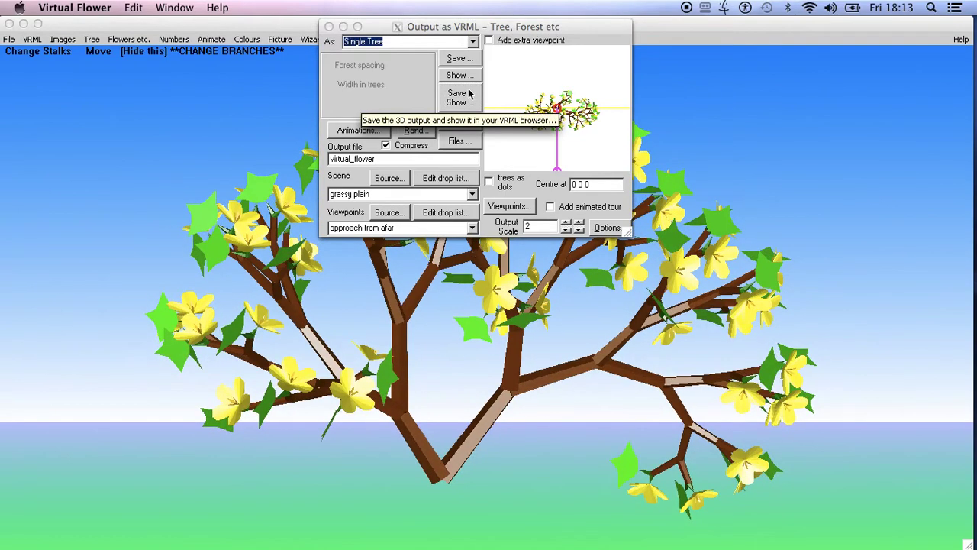
key(super+Tab)
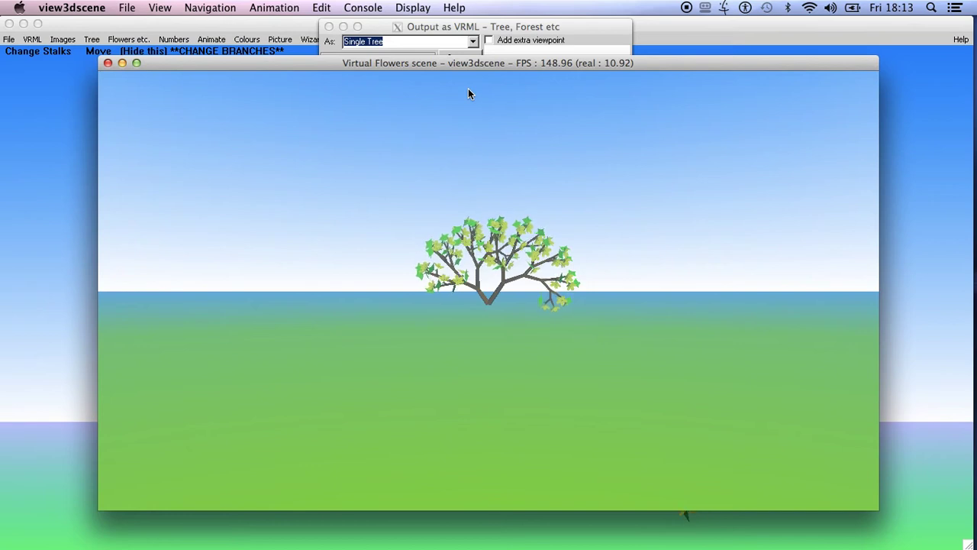
key(super+Tab)
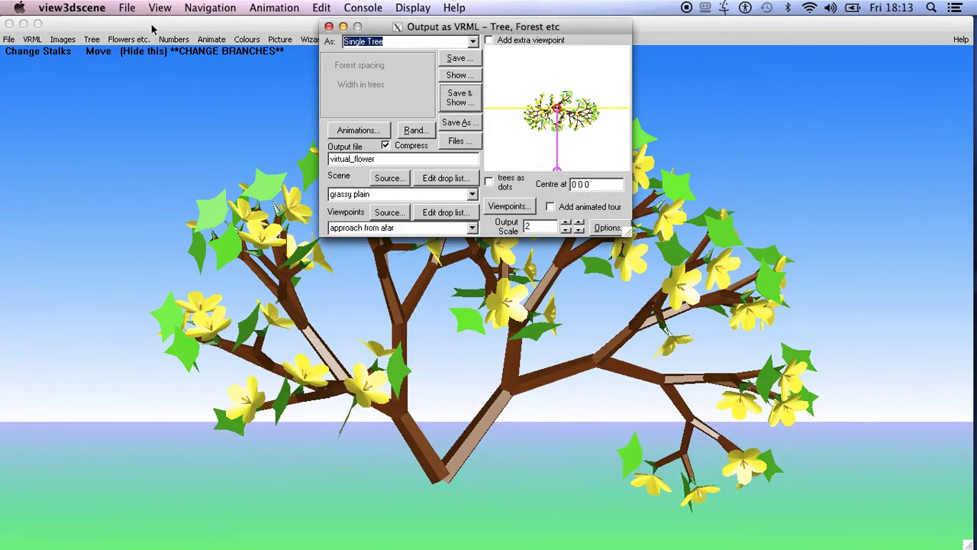
click(10, 36)
click(9, 39)
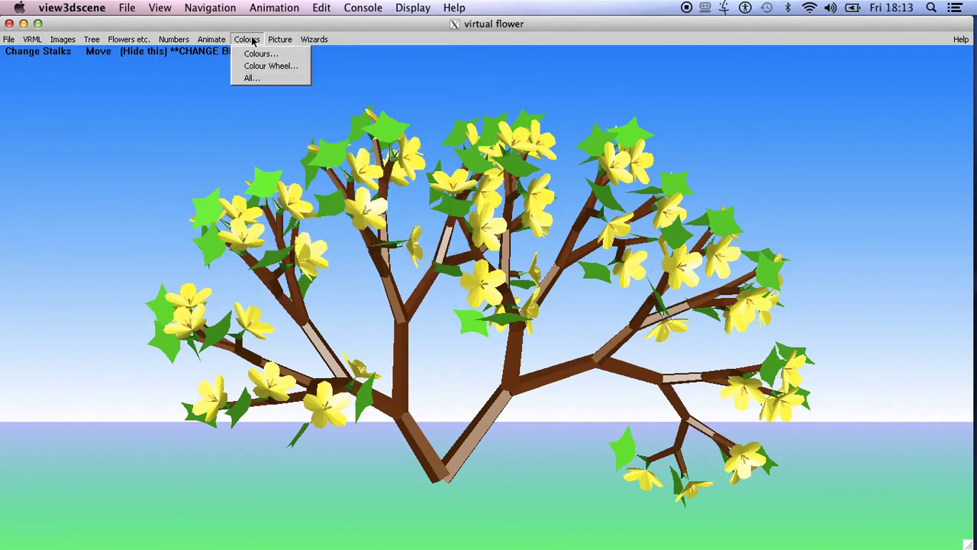
mouse_move(68, 45)
mouse_move(34, 44)
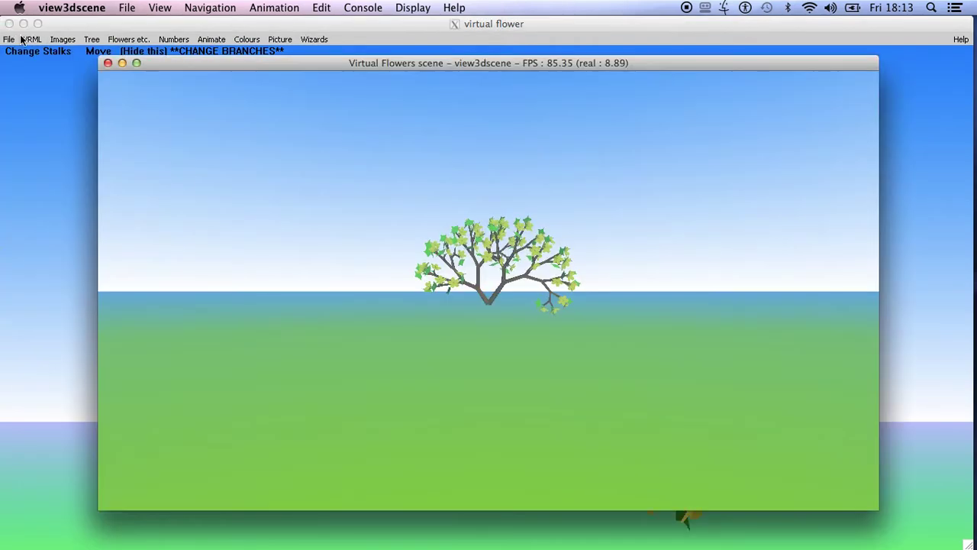
Reduce the flowering tree's number of layers to 2 in the Tree window
click(92, 40)
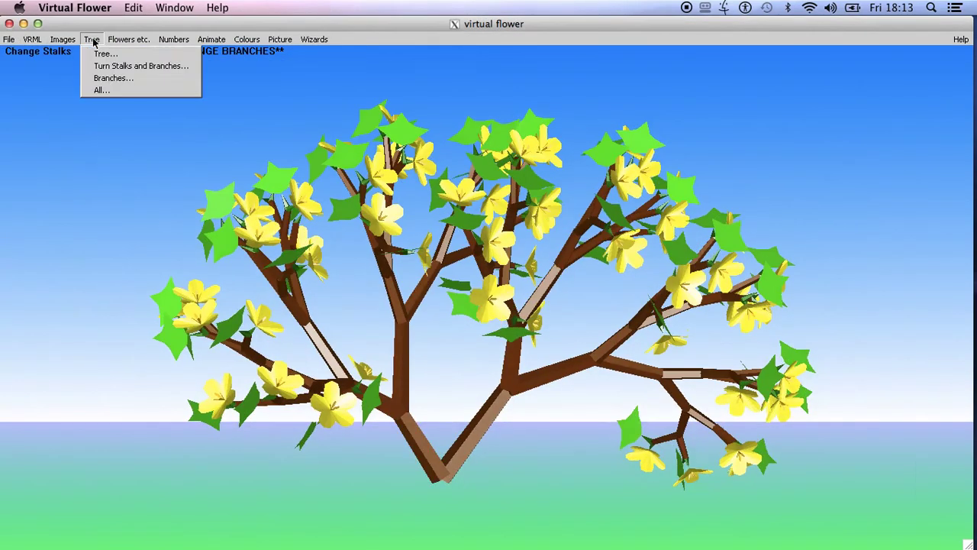
click(99, 54)
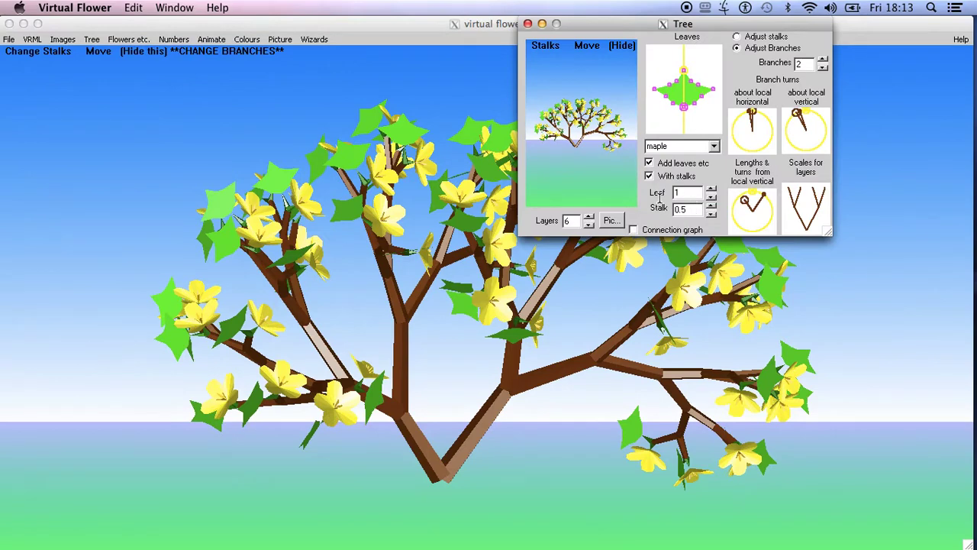
click(589, 224)
click(588, 225)
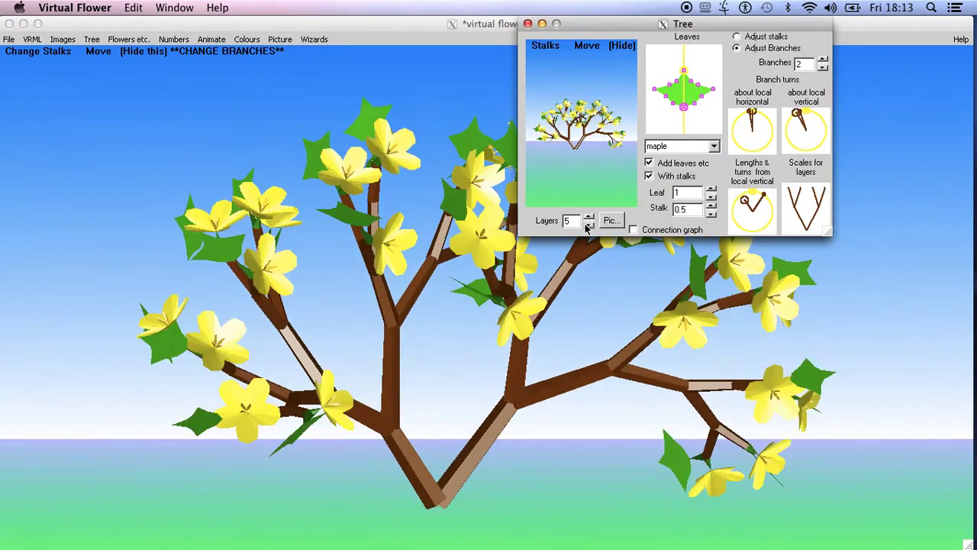
click(589, 225)
click(589, 225)
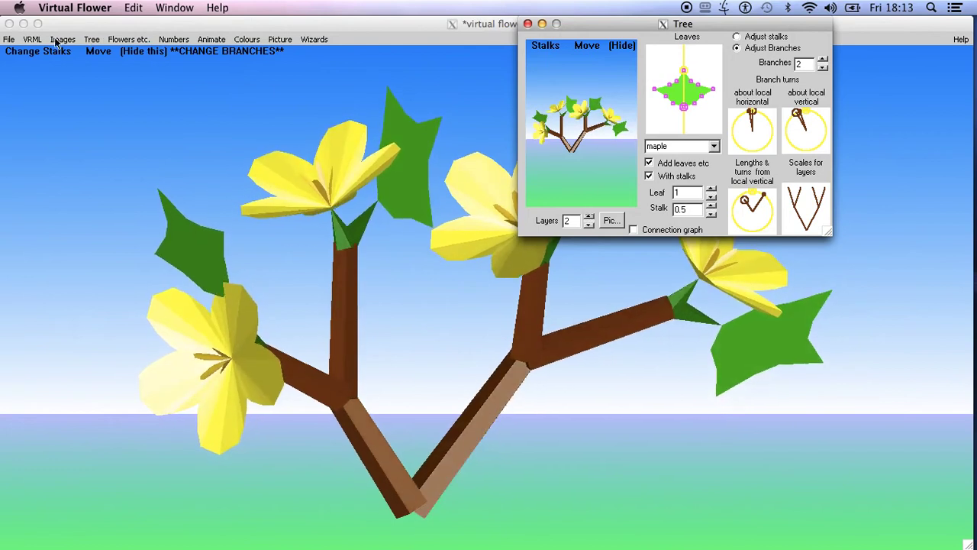
Set the VRML output of the two-layer tree to Forest instead of Single Tree
click(32, 40)
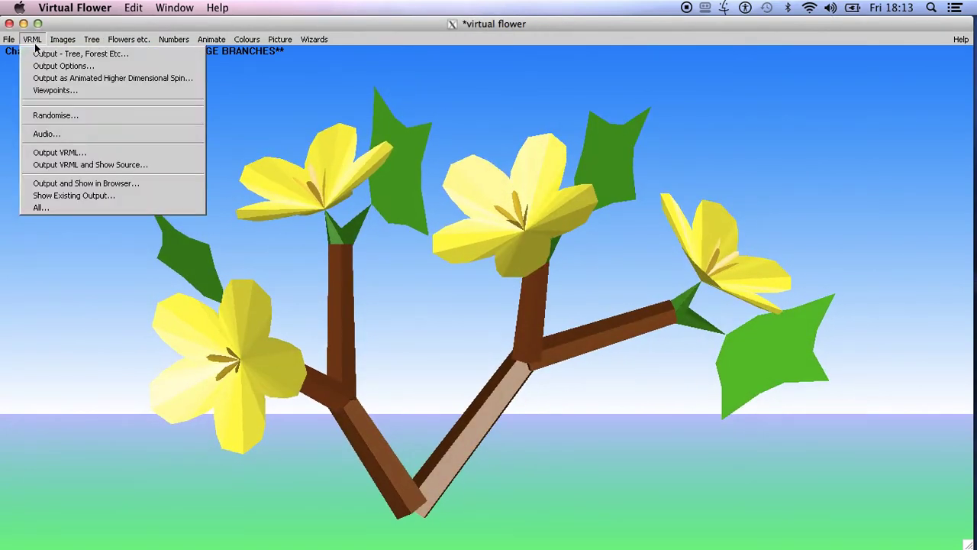
click(46, 54)
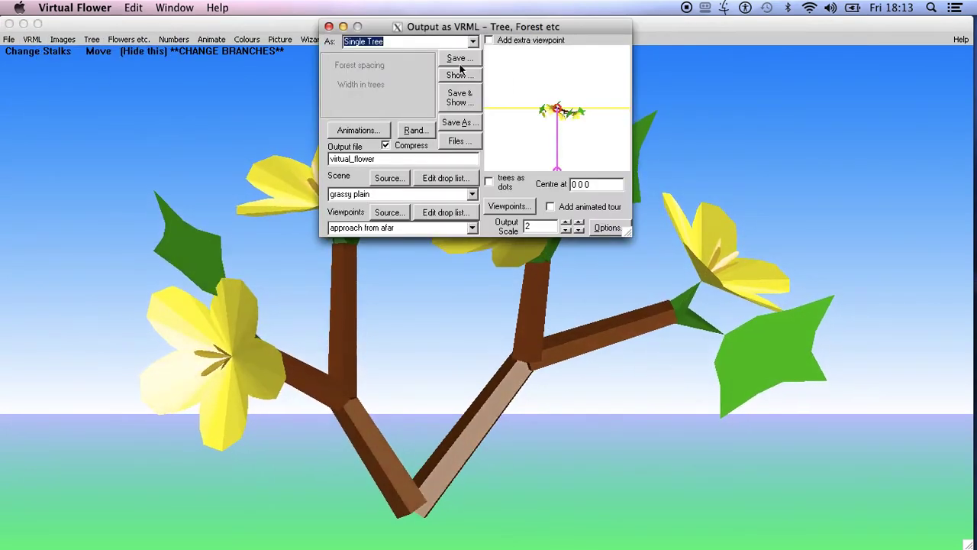
click(473, 42)
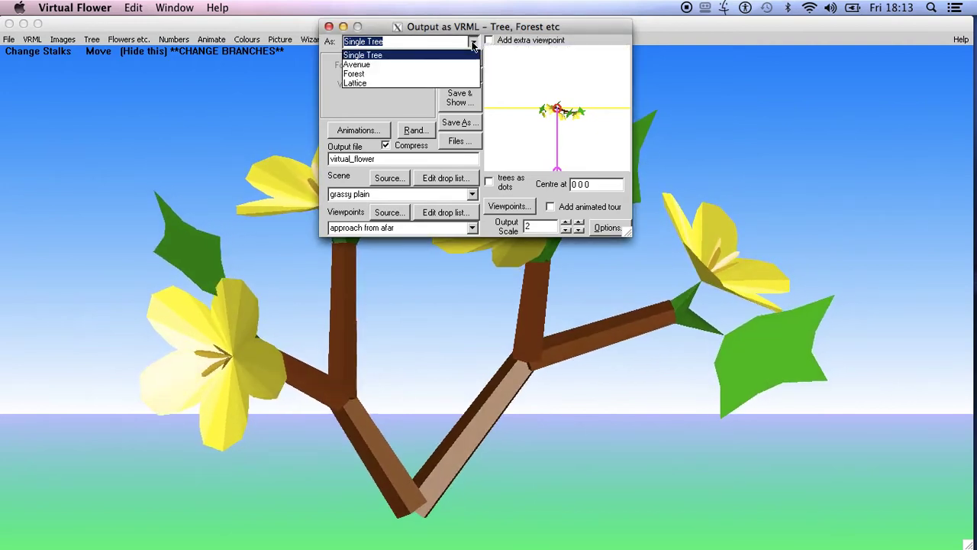
click(446, 74)
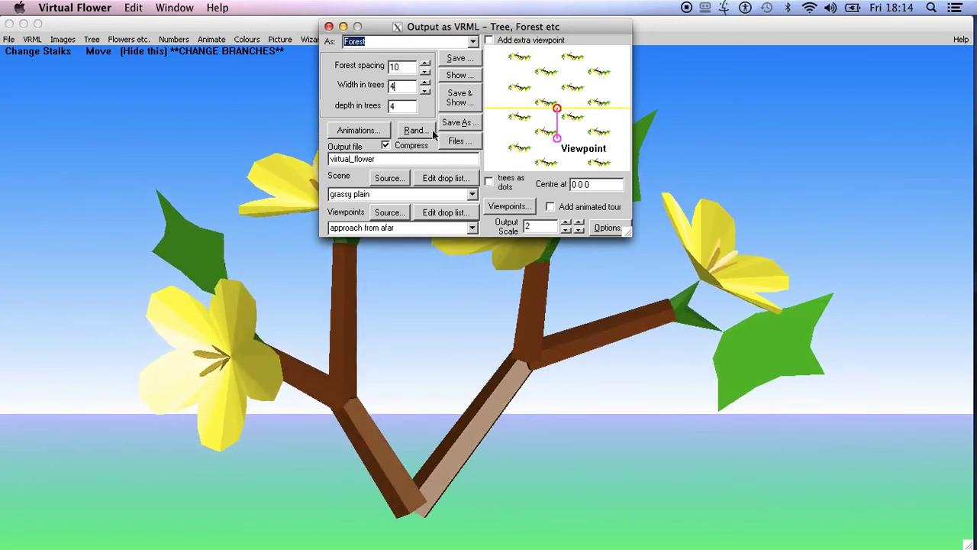
Randomise the orientation and tree sizes of the forest's trees, and close the Randomise window
click(413, 130)
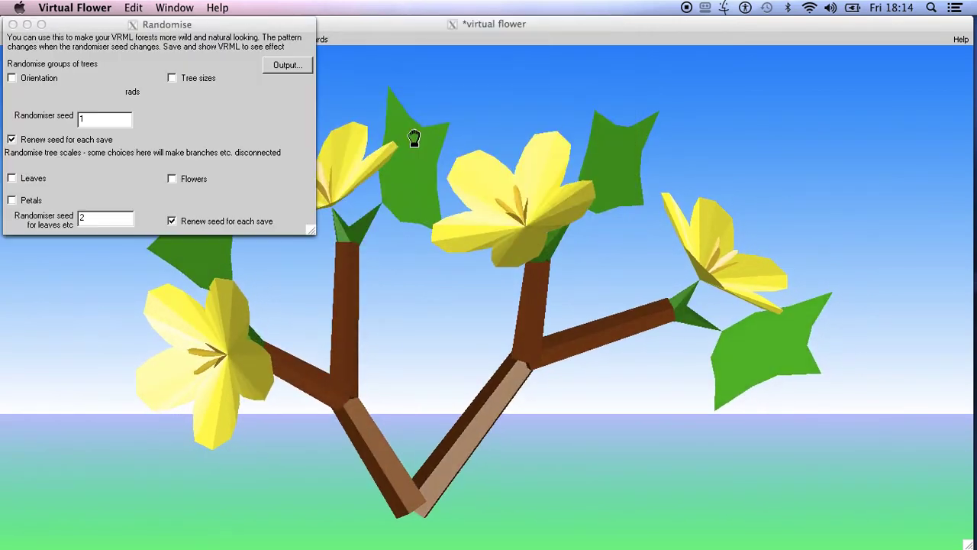
click(16, 80)
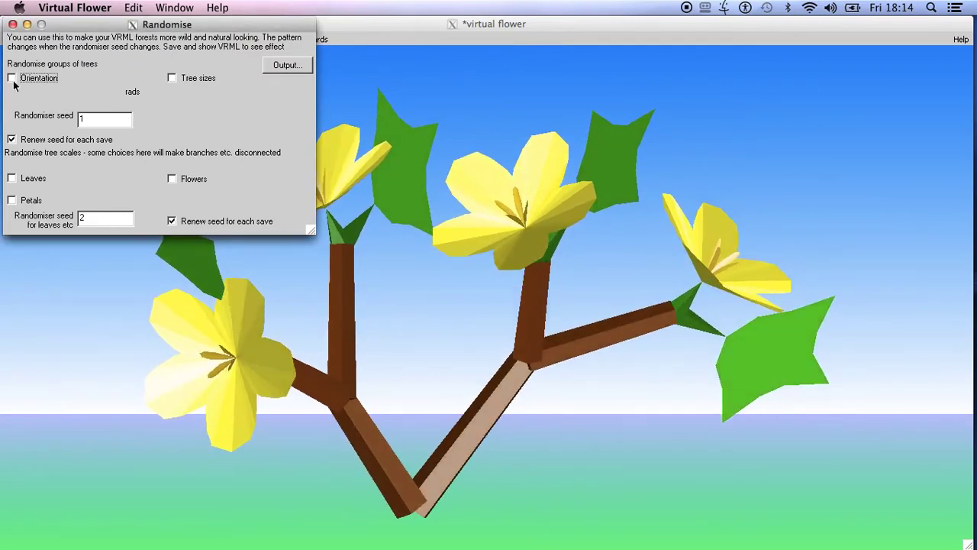
click(173, 78)
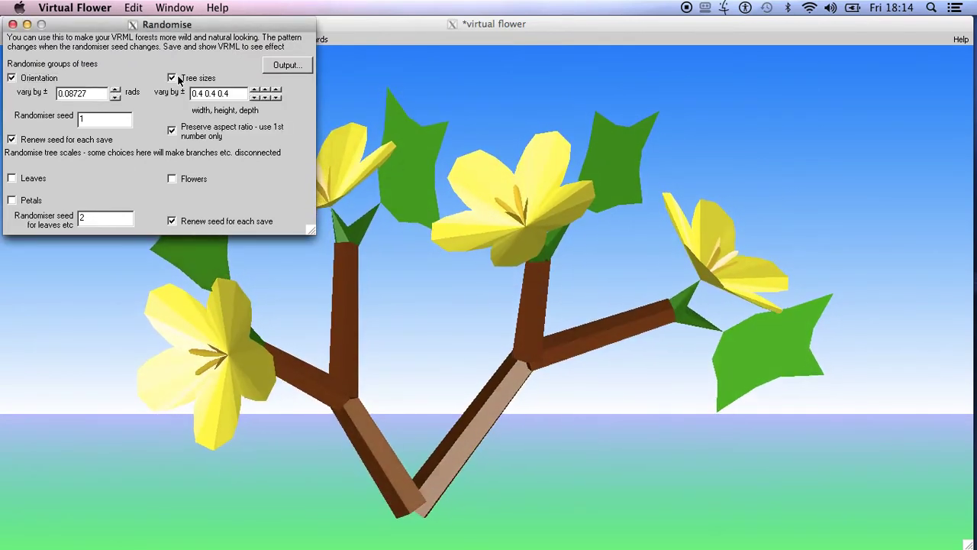
click(12, 26)
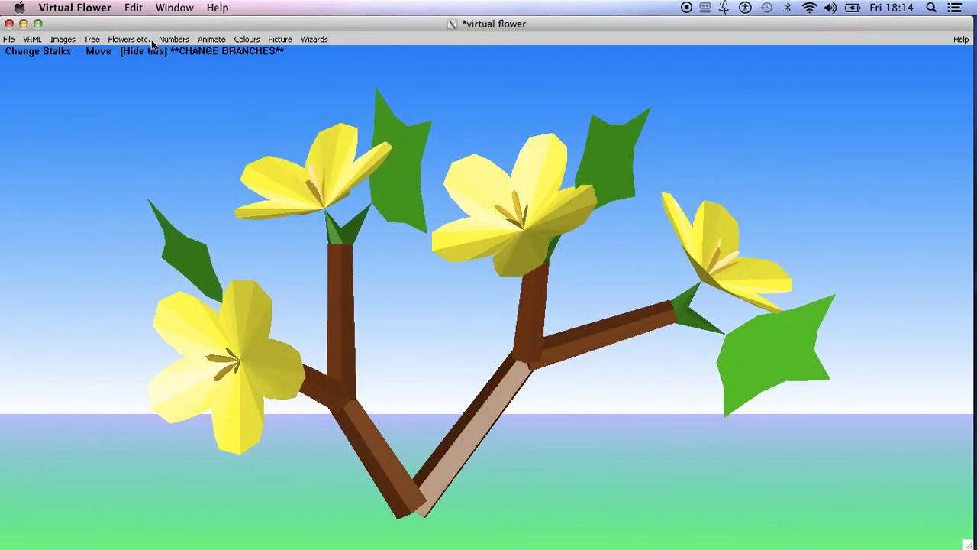
Save the randomised forest as VRML output and show it in the view3dscene viewer
click(35, 40)
click(43, 52)
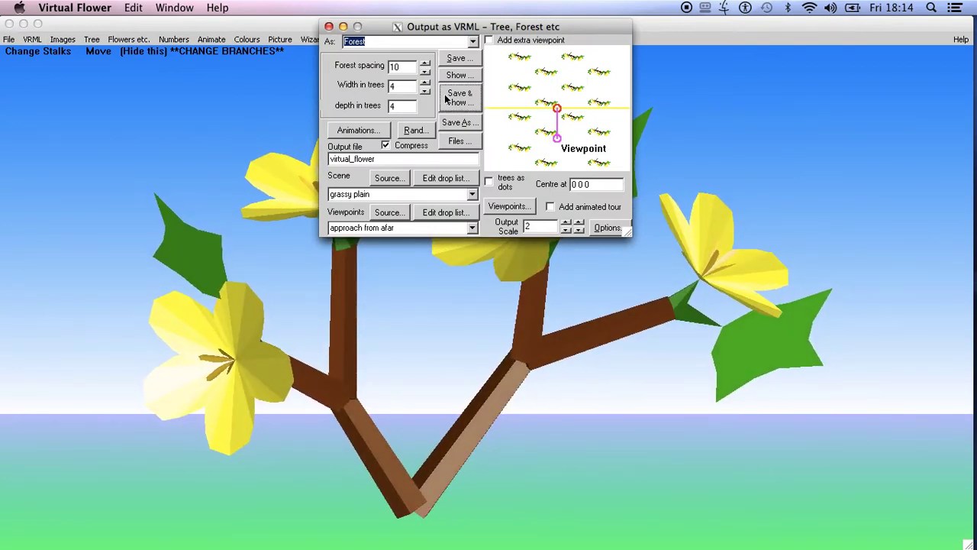
key(super+Tab)
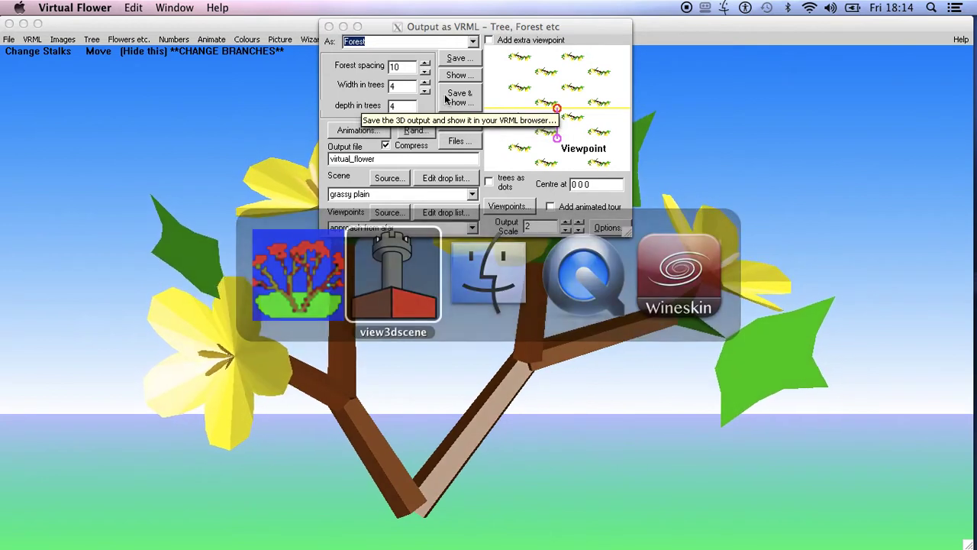
key(super+Tab)
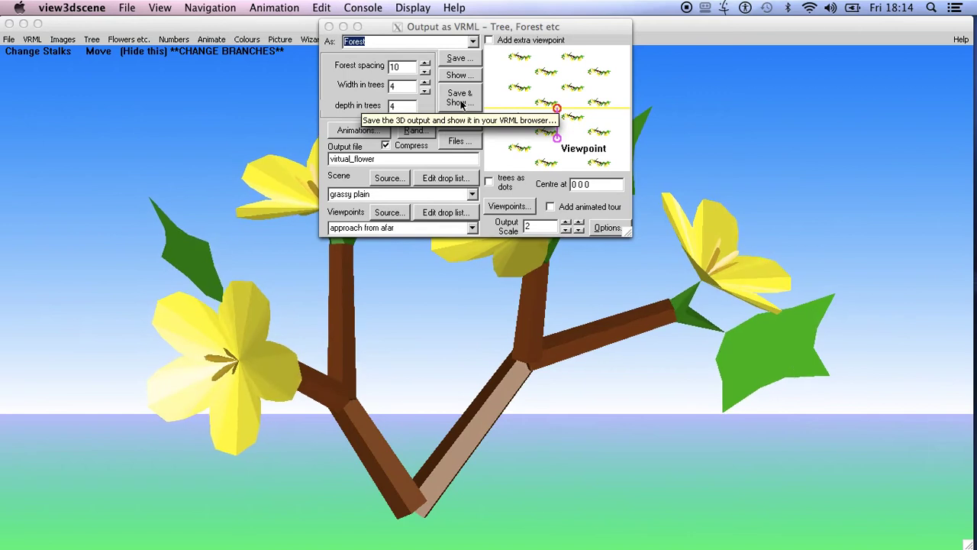
click(459, 101)
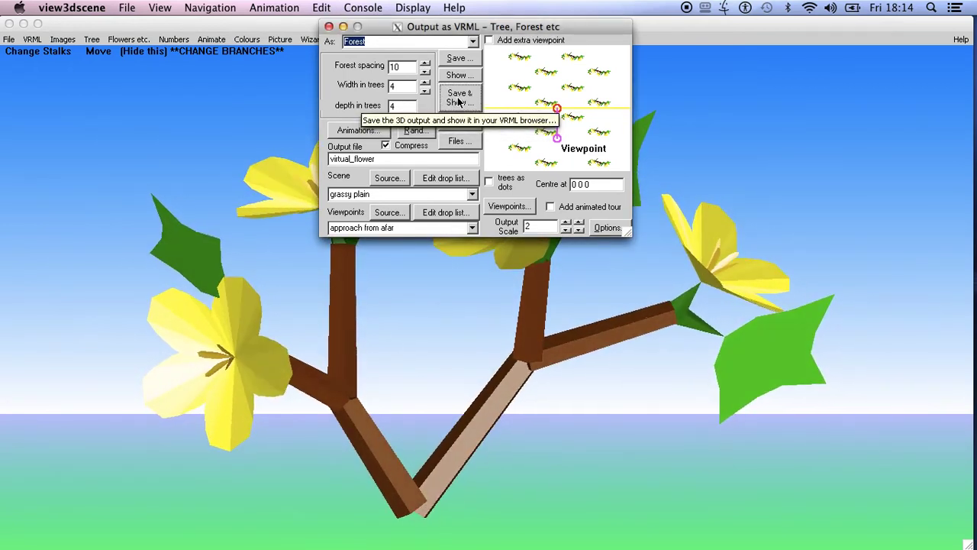
key(super+Tab)
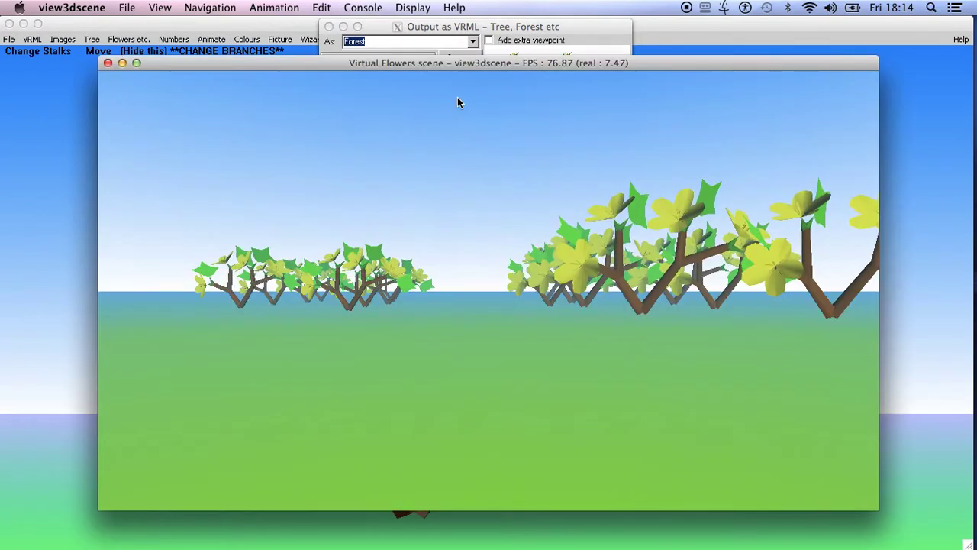
View the forest of flowering trees from several angles in view3dscene, and close the viewer
mouse_move(430, 217)
mouse_down()
mouse_move(436, 265)
mouse_move(430, 235)
mouse_move(371, 240)
mouse_move(423, 231)
mouse_move(432, 212)
mouse_move(414, 203)
mouse_move(356, 233)
mouse_move(401, 237)
mouse_move(423, 224)
mouse_move(428, 205)
mouse_up()
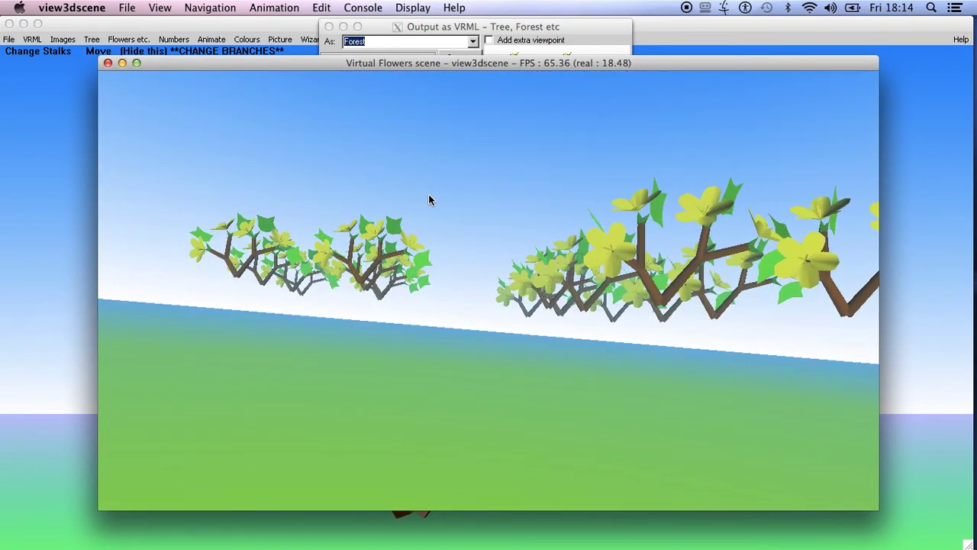
mouse_move(429, 200)
mouse_down()
mouse_move(390, 216)
mouse_move(400, 219)
mouse_move(414, 199)
mouse_move(418, 214)
mouse_up()
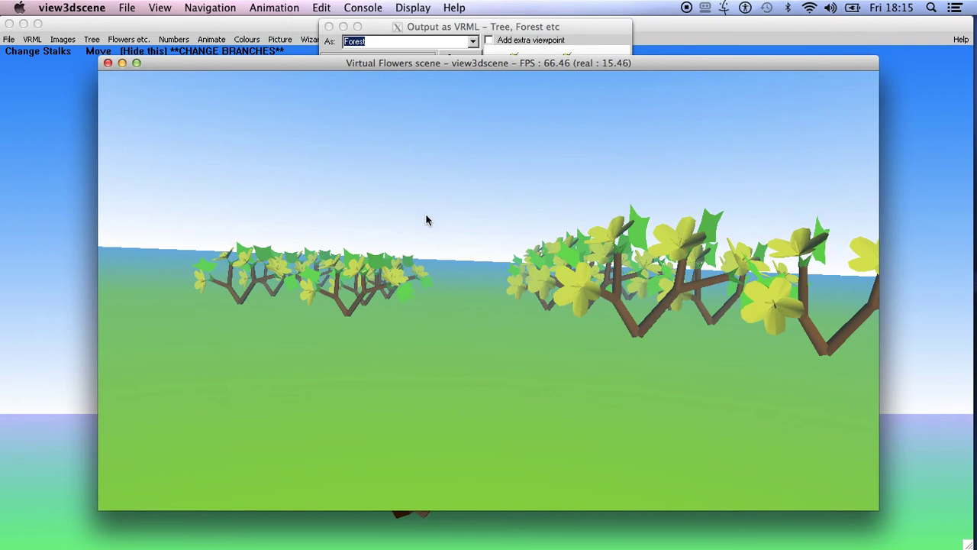
drag(442, 344, 462, 329)
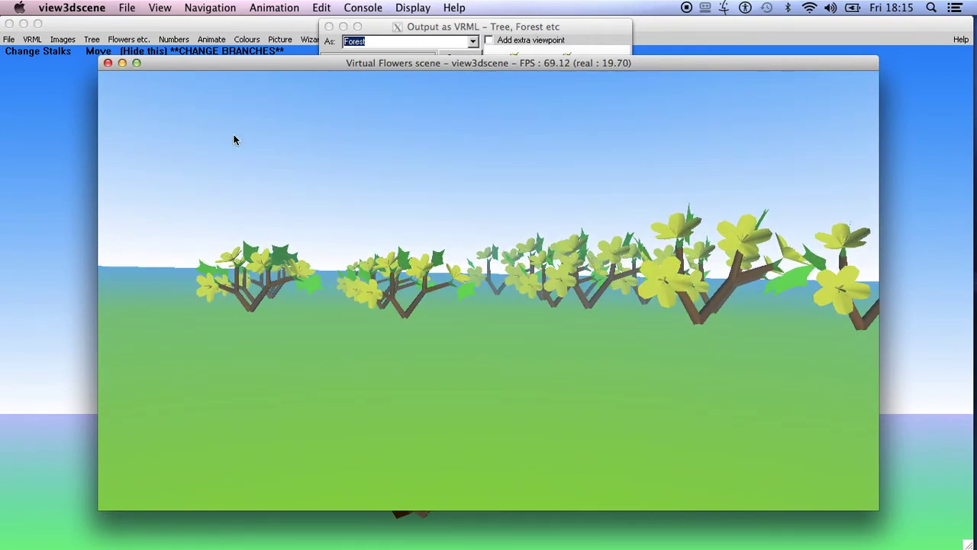
click(108, 64)
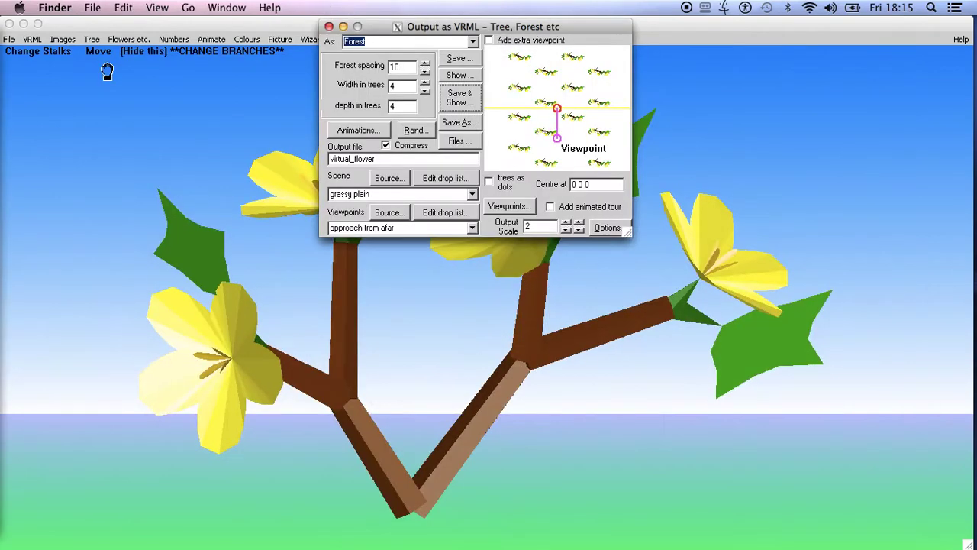
Change the forest's scene to island with lake, save and show it as VRML, and view it from above
click(473, 195)
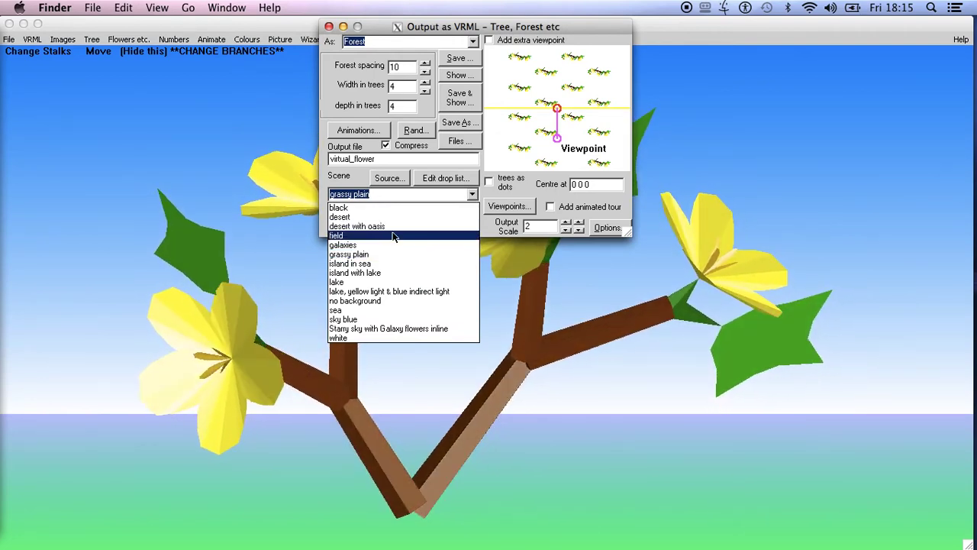
click(382, 273)
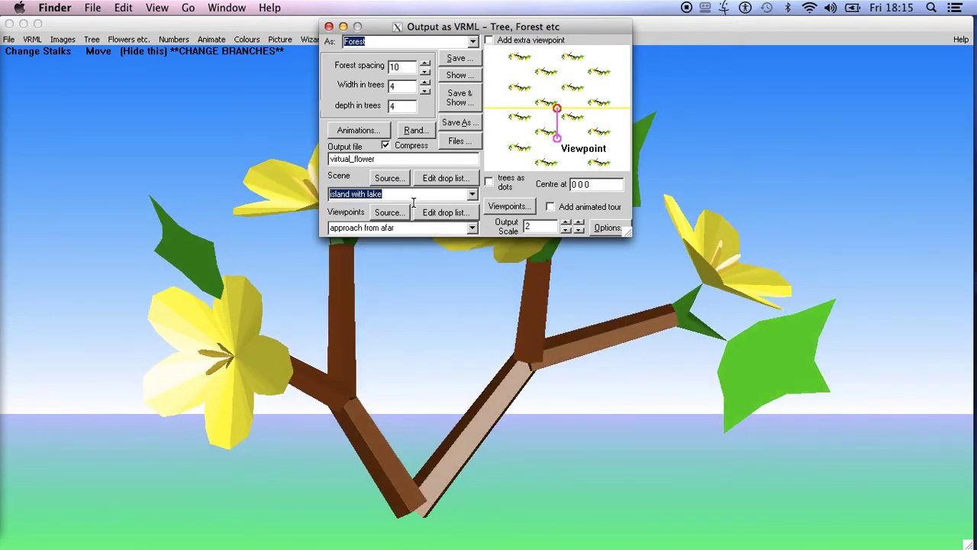
click(458, 98)
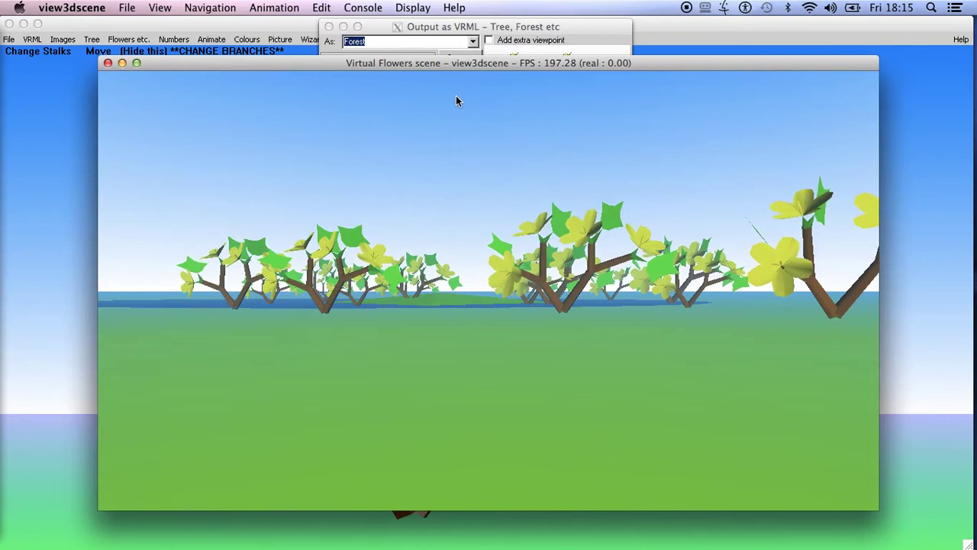
drag(452, 295, 486, 284)
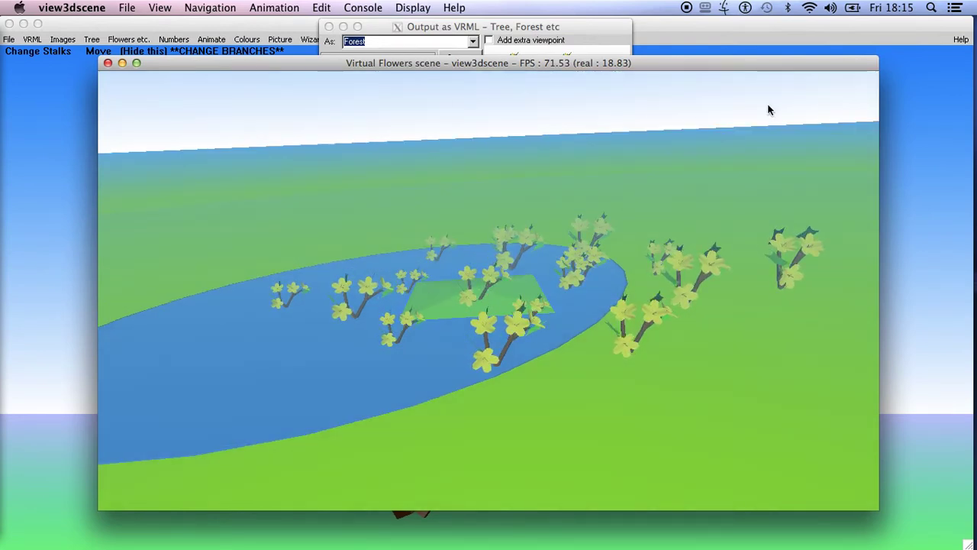
Set the forest's scene back to grassy plain, close the viewer, and move the VRML output window aside
click(430, 23)
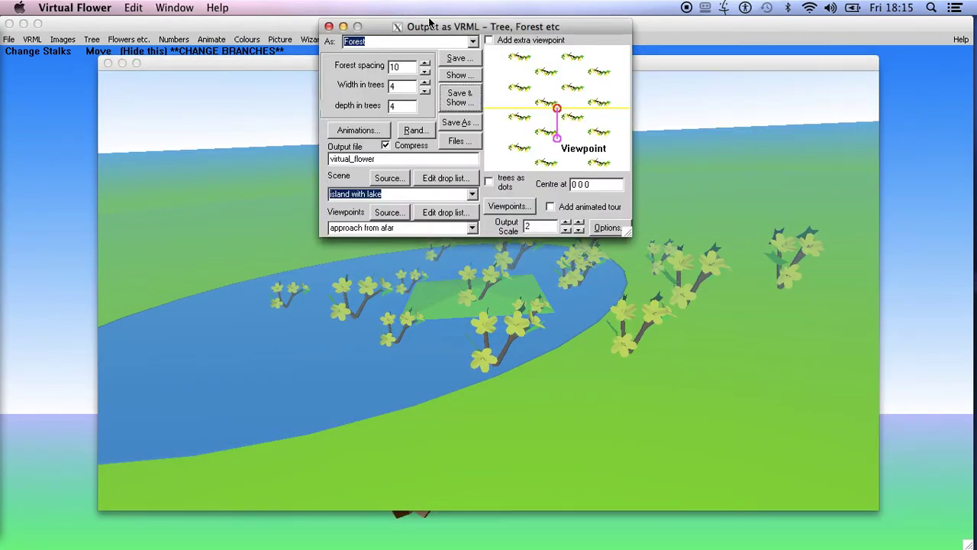
click(472, 195)
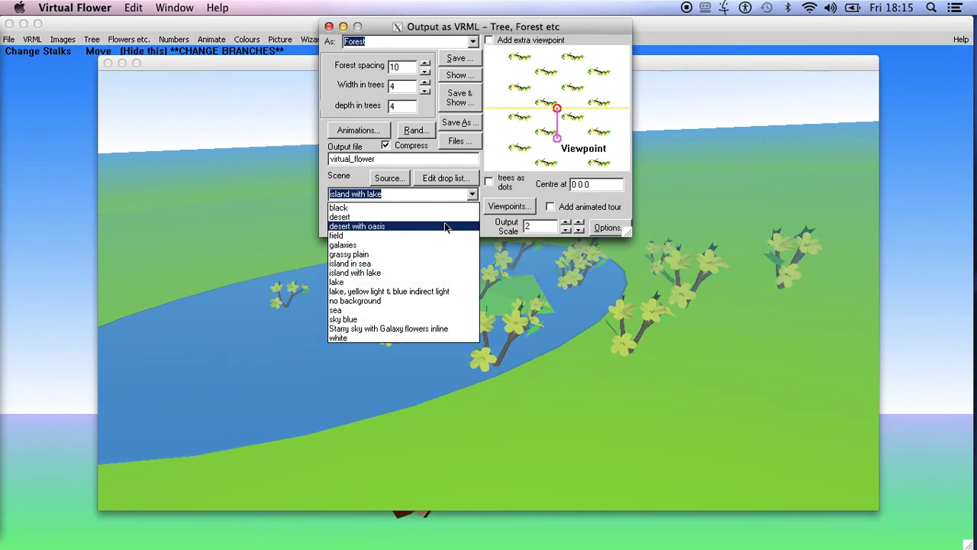
click(412, 254)
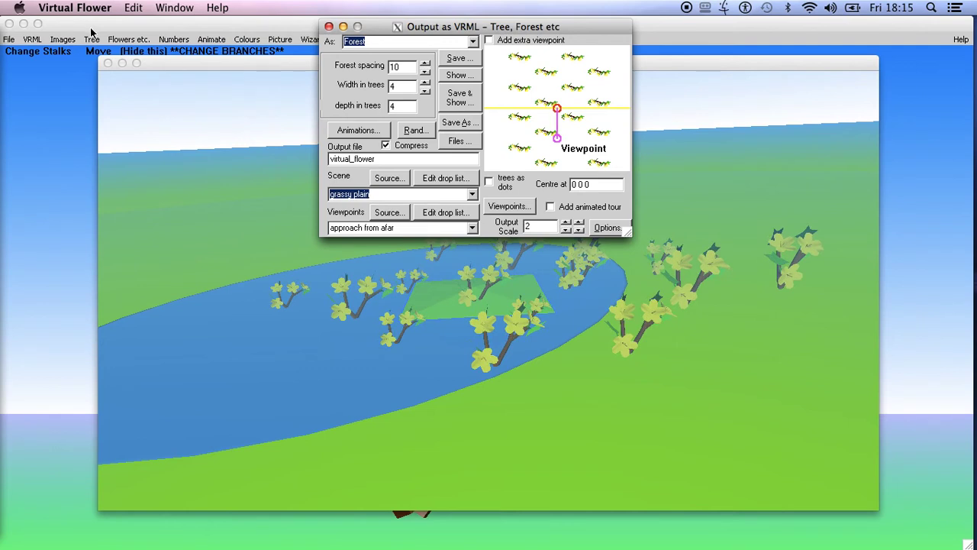
click(108, 64)
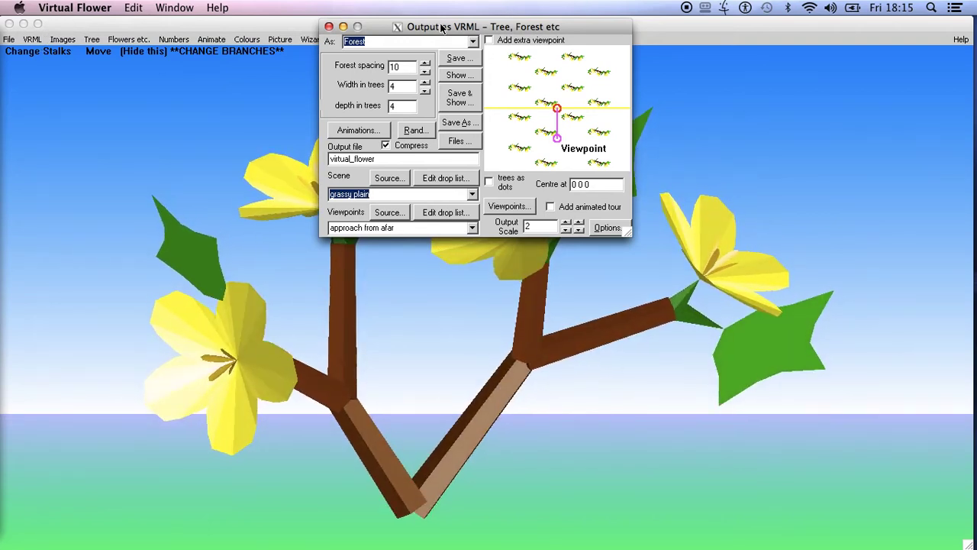
drag(441, 28, 529, 25)
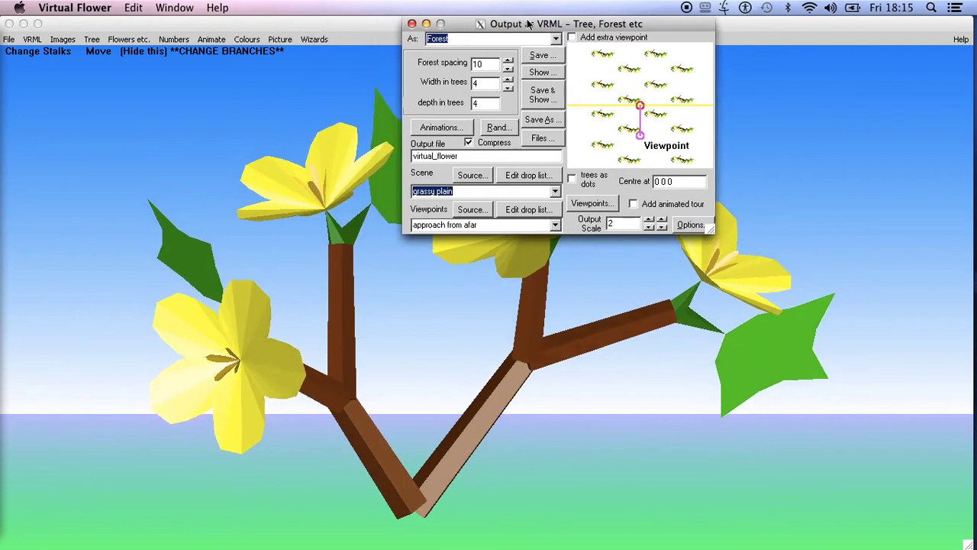
Load the aerobatics example from the list of Virtual Flower examples
click(8, 40)
click(8, 40)
click(30, 55)
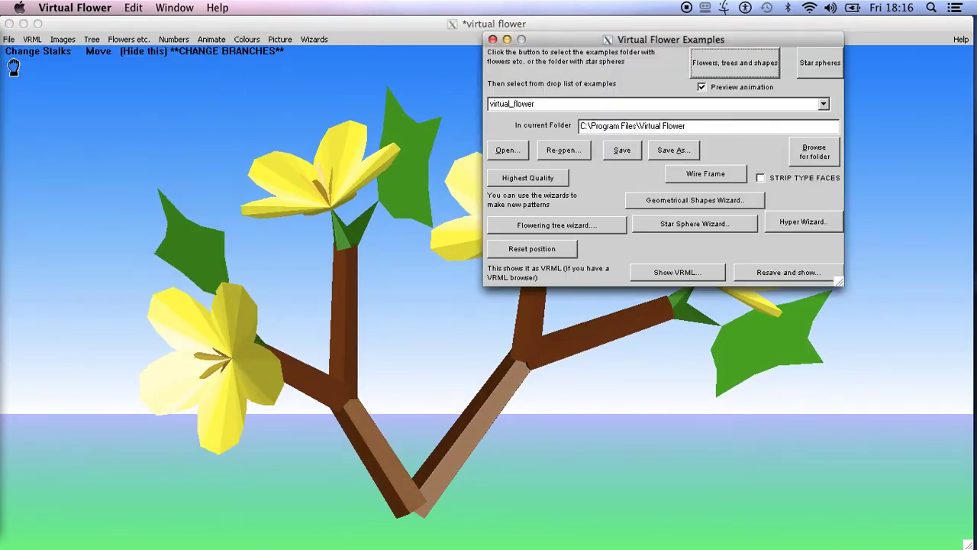
click(817, 104)
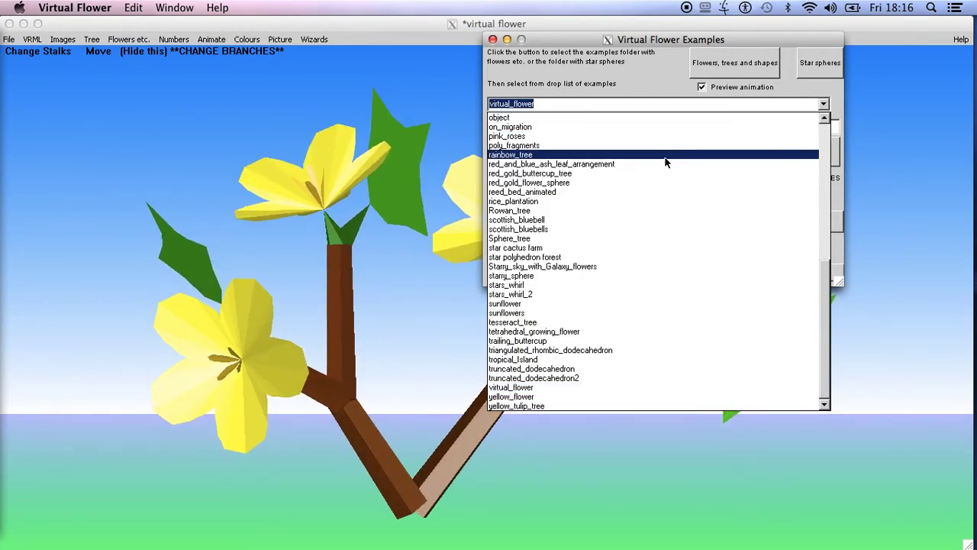
drag(821, 281, 816, 153)
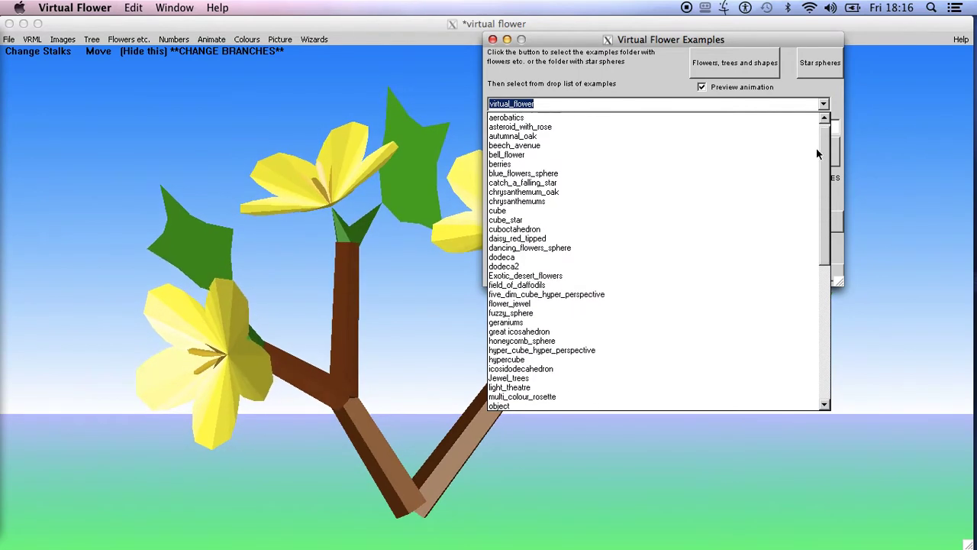
click(633, 118)
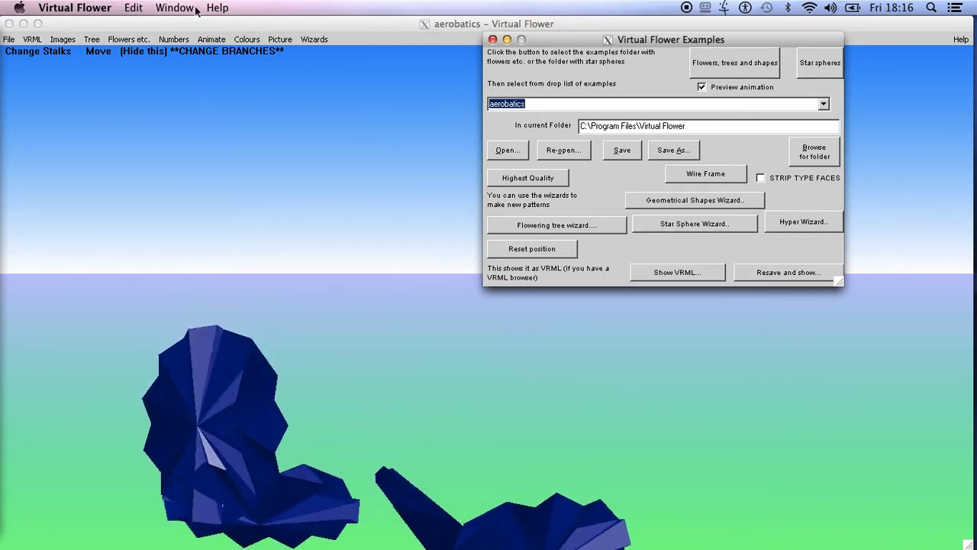
click(24, 42)
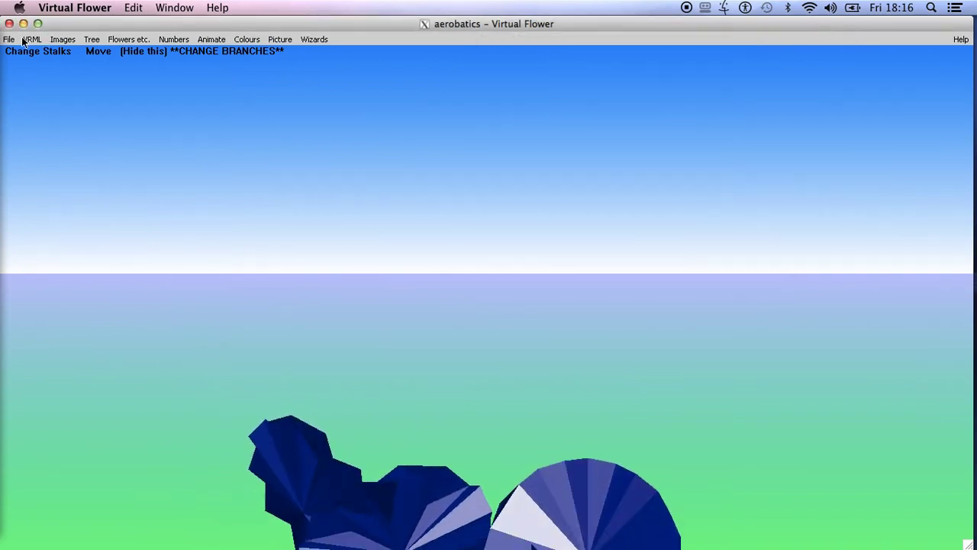
click(29, 39)
click(46, 50)
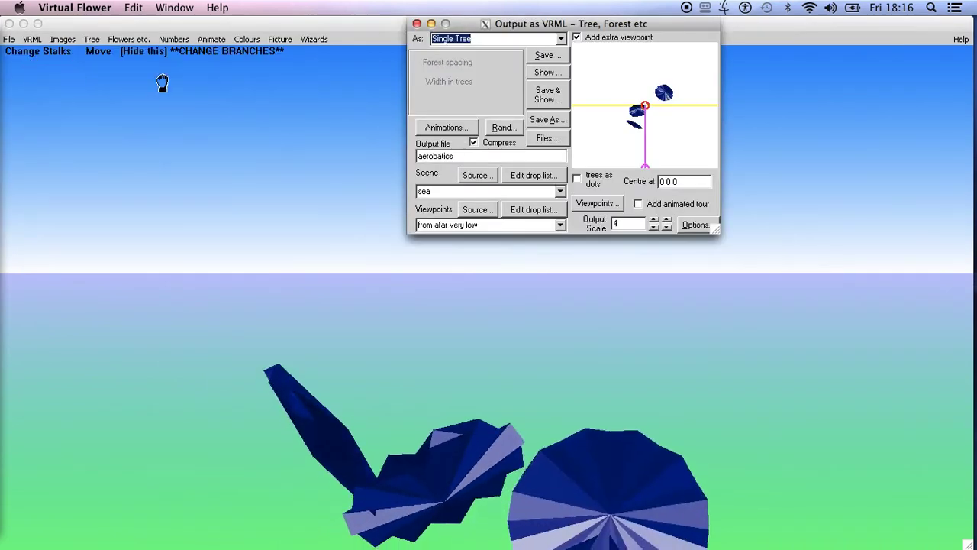
click(548, 103)
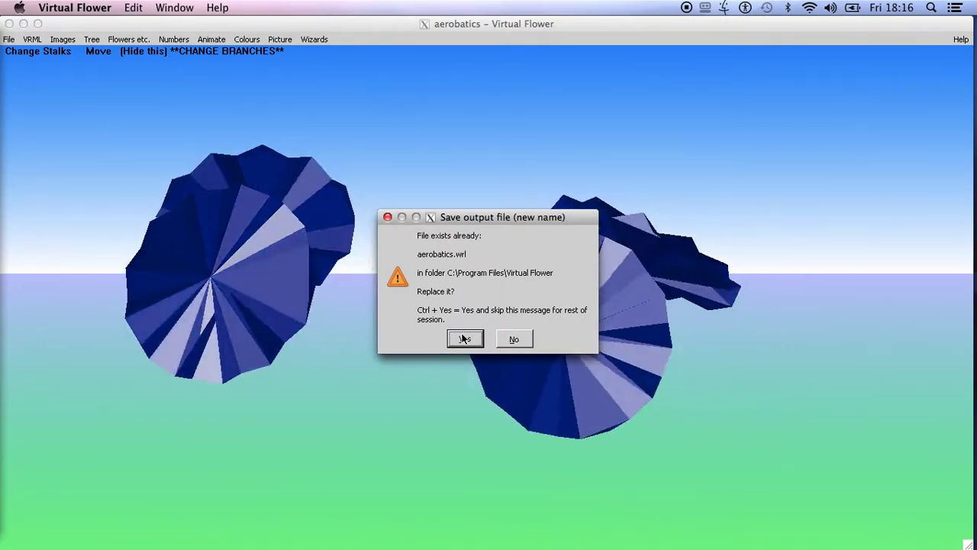
click(513, 338)
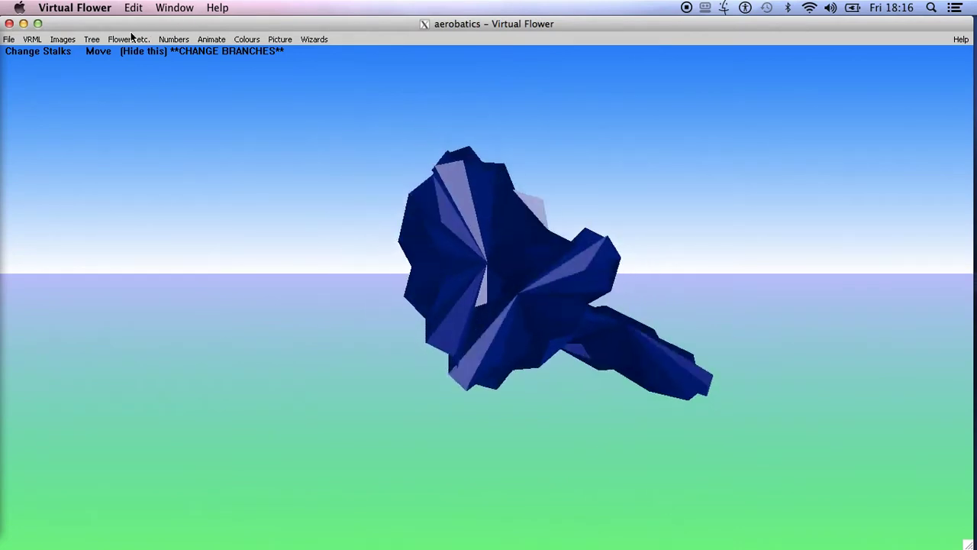
Show the existing aerobatics VRML file in view3dscene without resaving it, and check the viewer's warnings about the scene
click(37, 40)
click(49, 52)
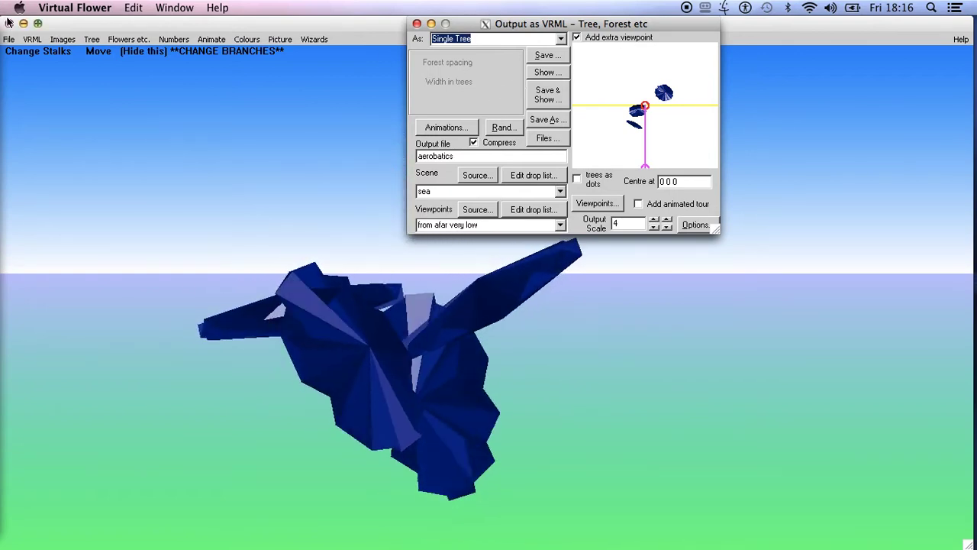
click(547, 119)
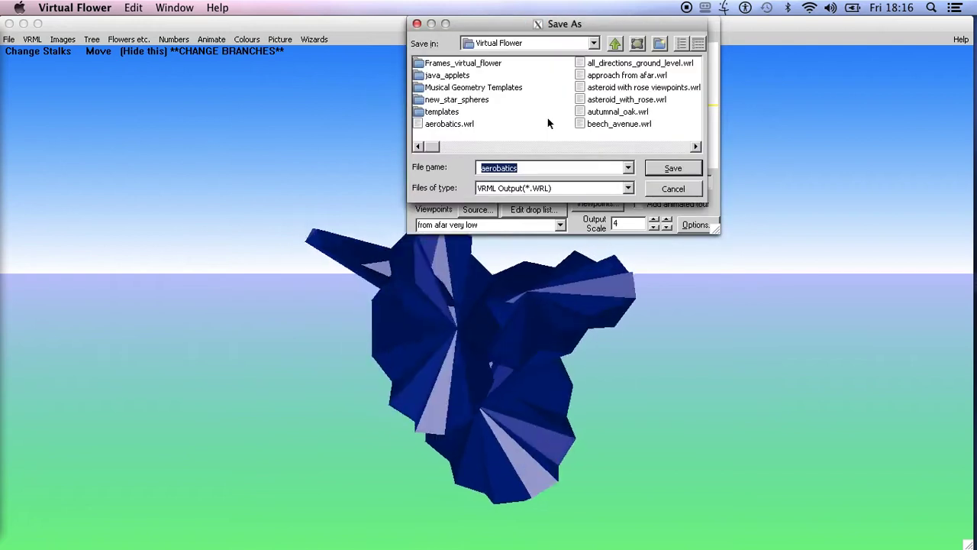
click(682, 189)
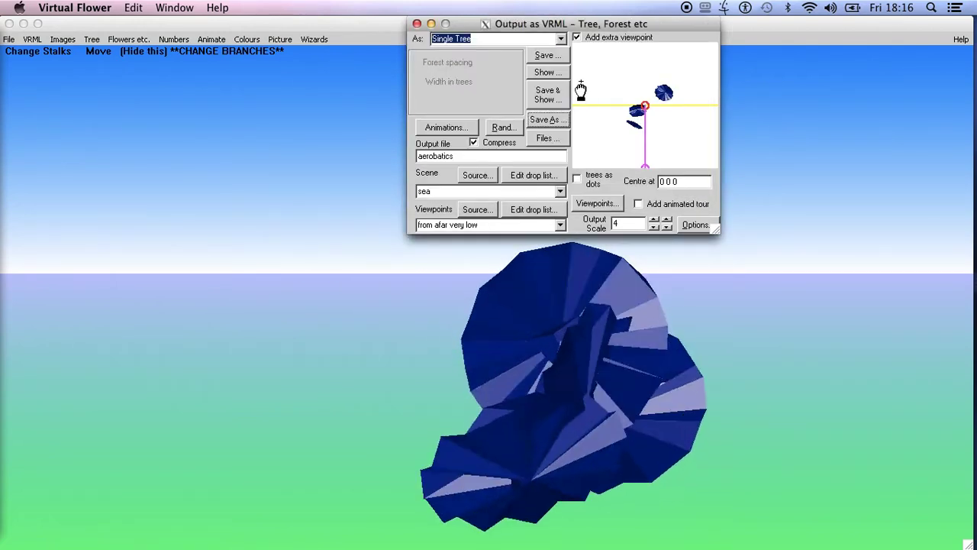
click(548, 72)
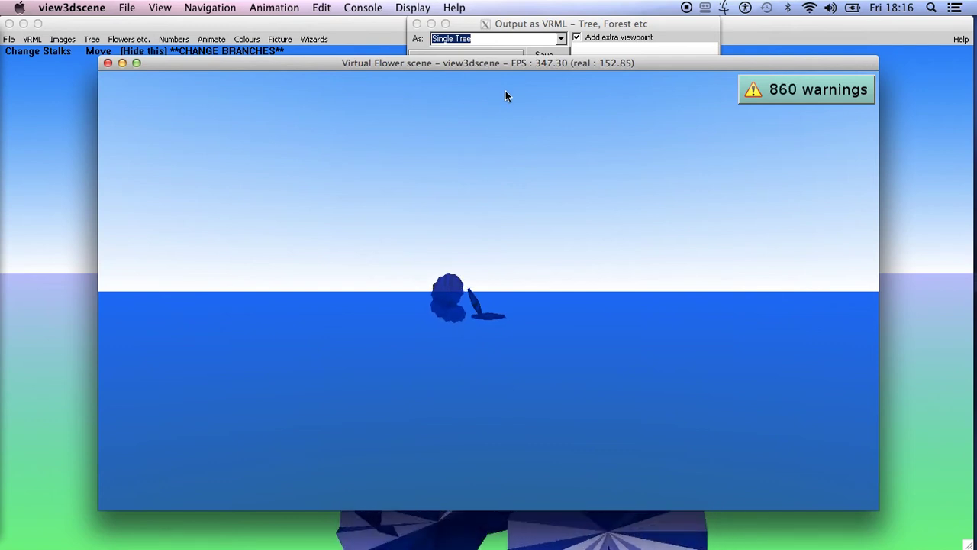
click(789, 87)
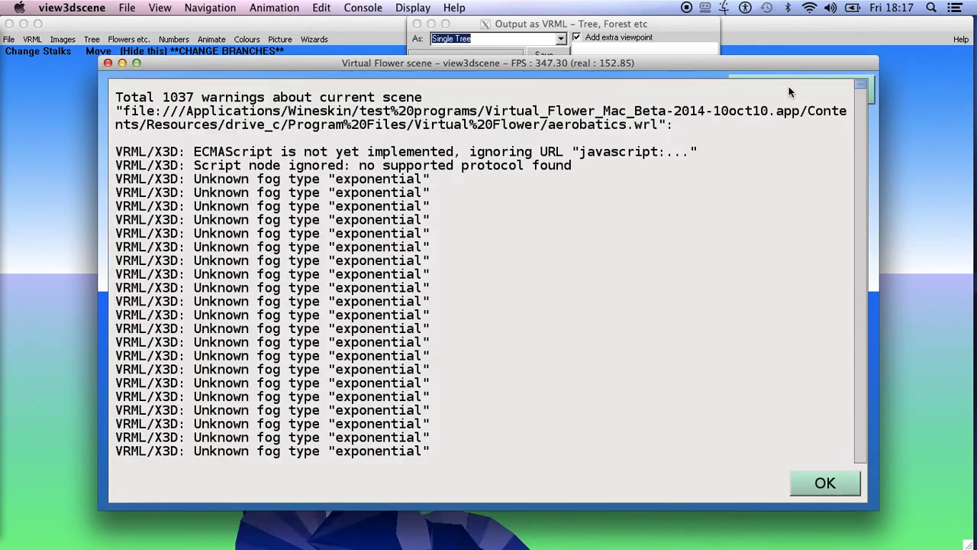
click(826, 483)
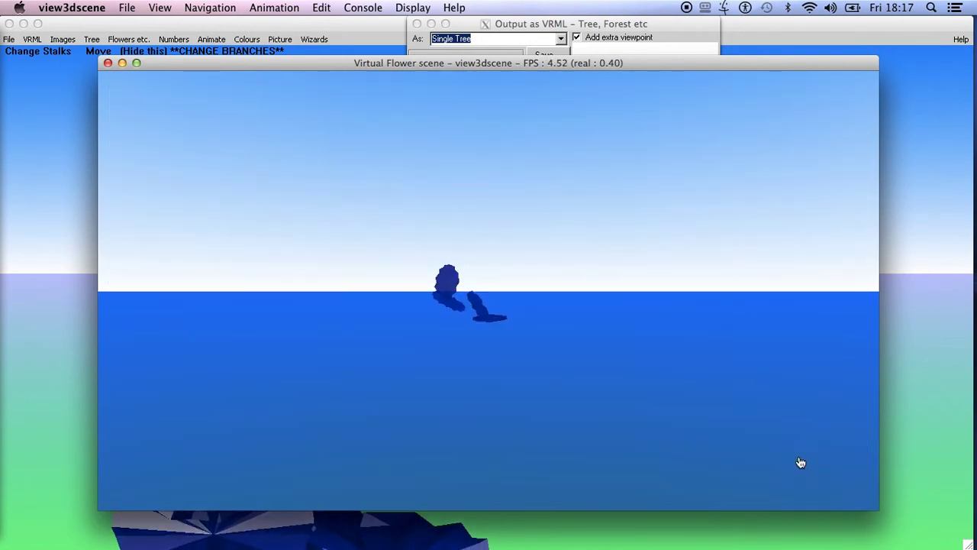
Open the VRML output options for the aerobatics model, bring their window into full view to examine them, and close it unchanged
click(488, 26)
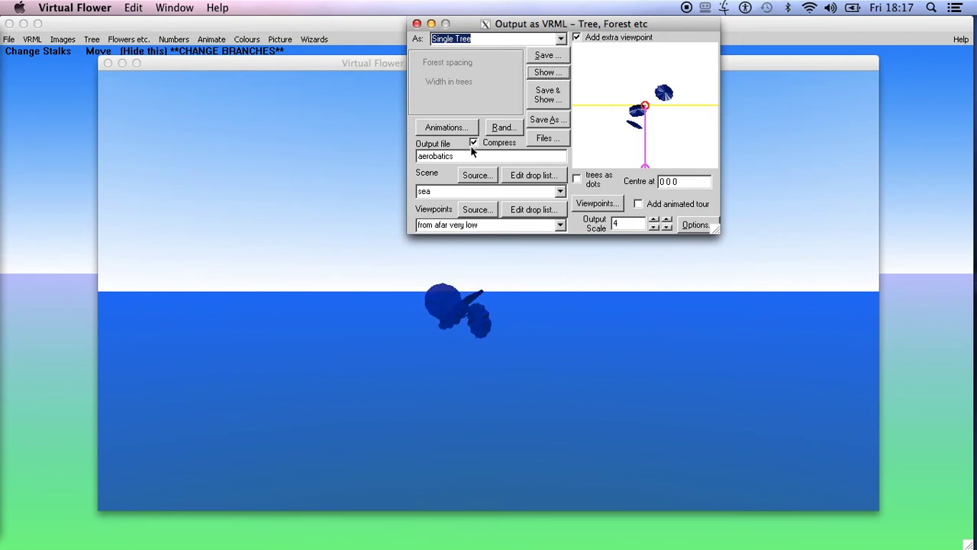
click(696, 226)
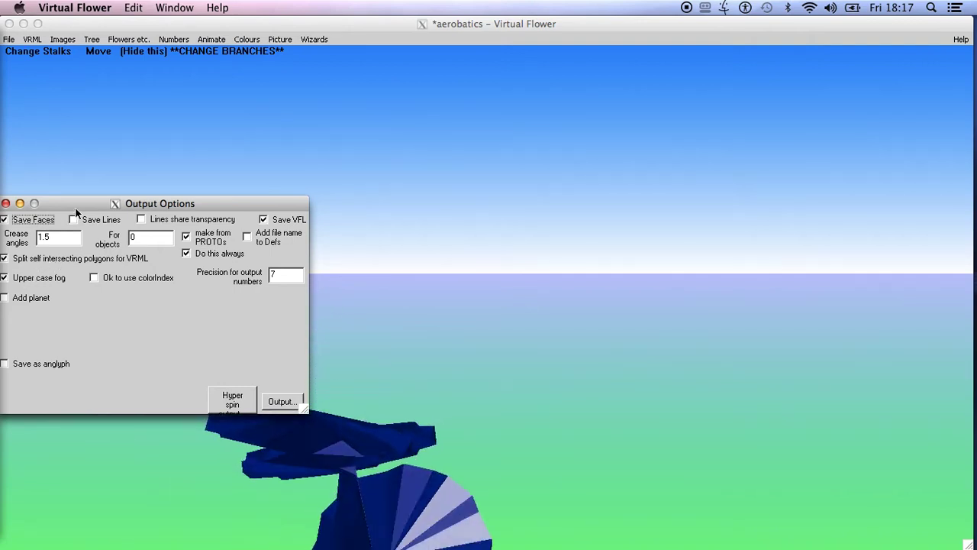
drag(76, 207, 437, 66)
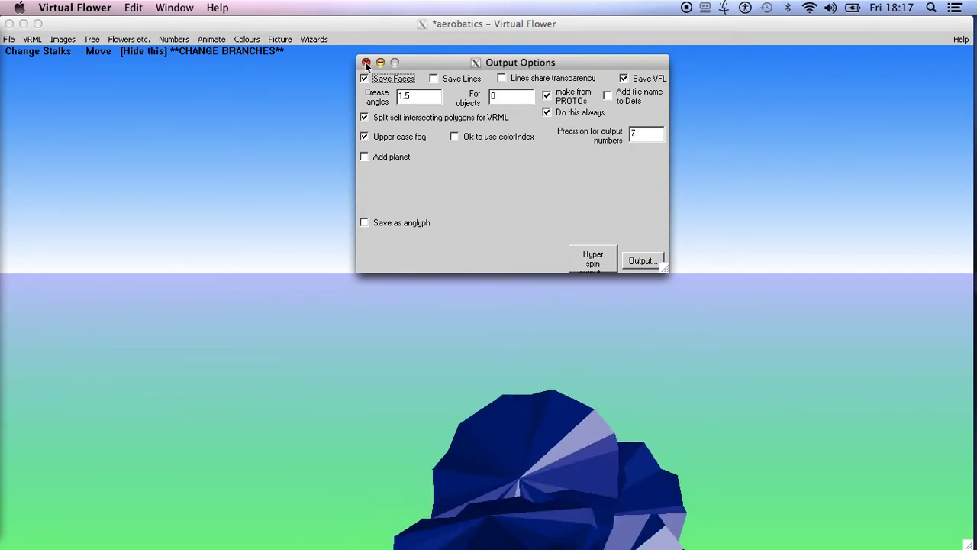
click(366, 63)
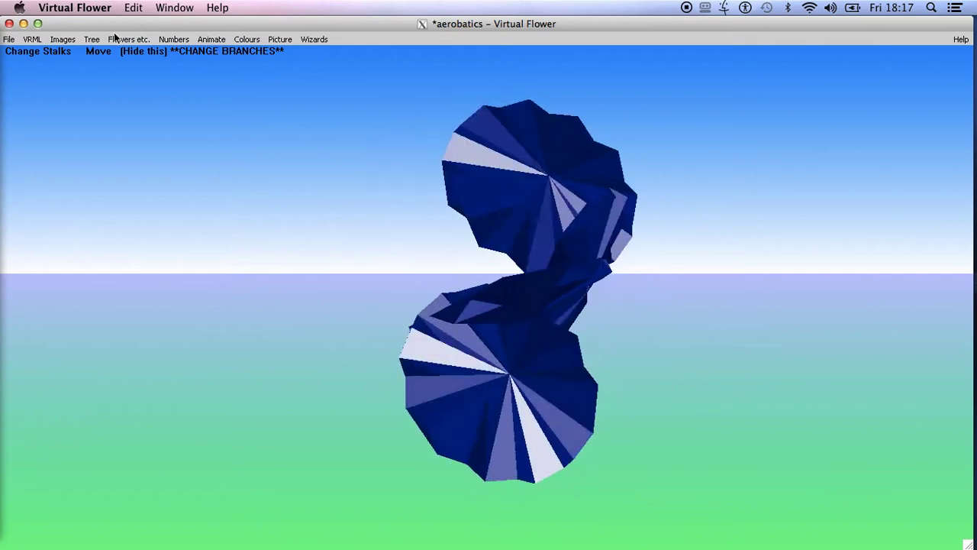
Switch back to view3dscene and jump to the Close up viewpoint of the aerobatics scene
key(super+Tab)
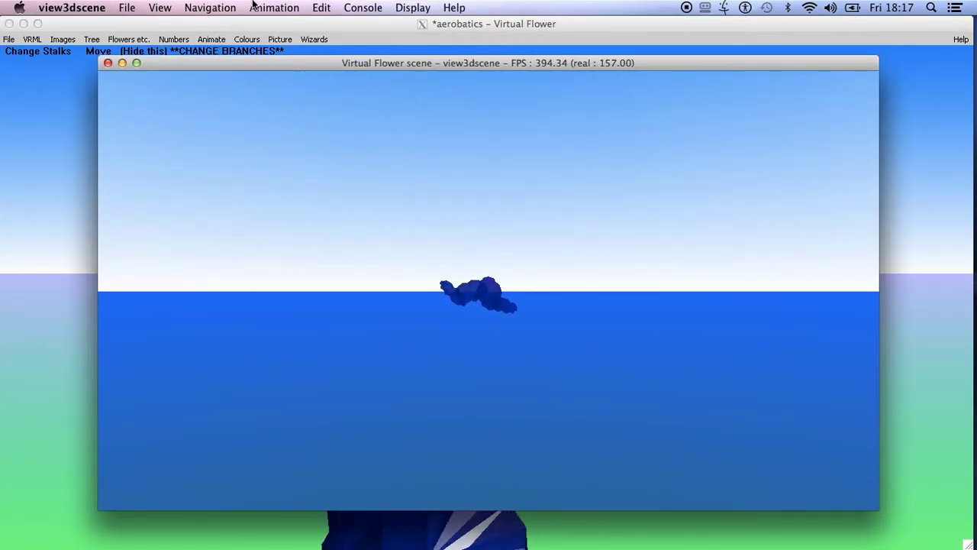
click(211, 9)
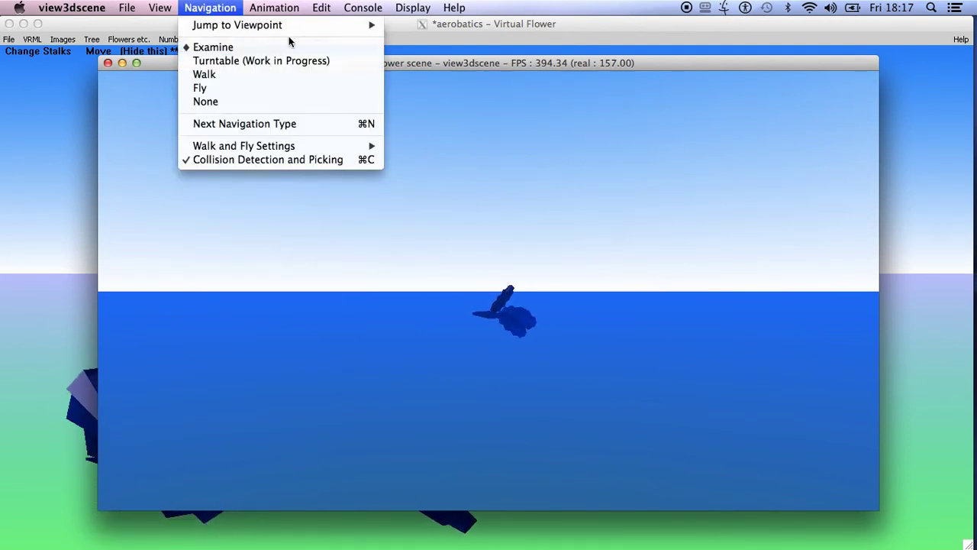
mouse_move(288, 28)
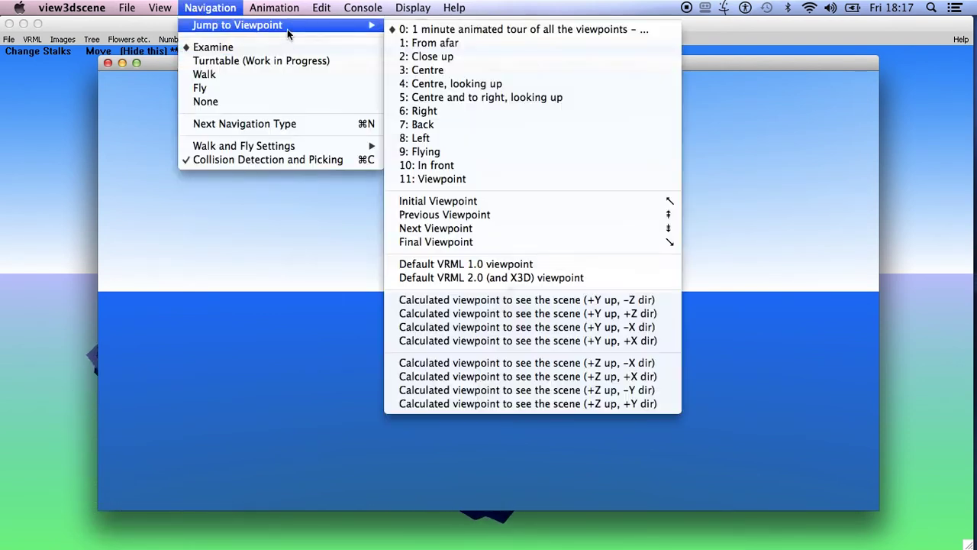
click(418, 54)
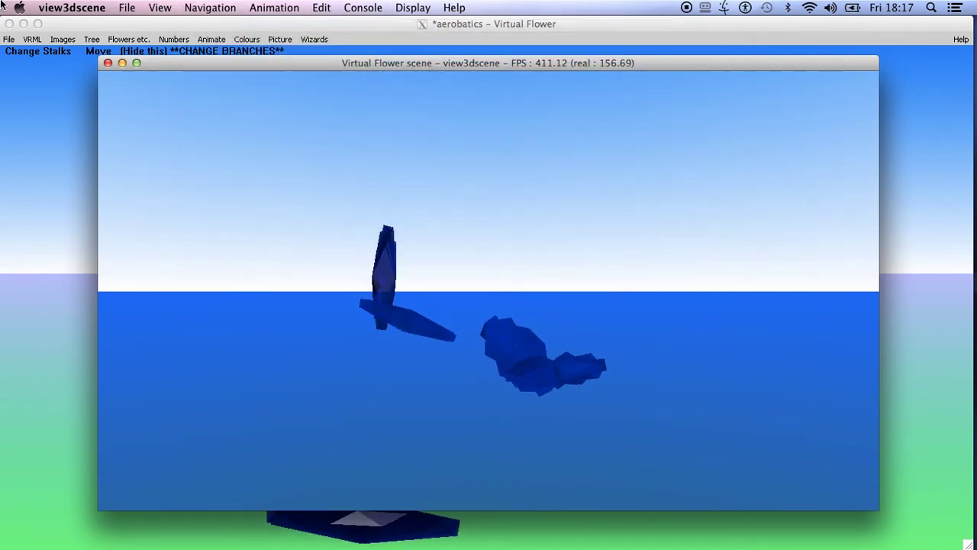
click(27, 39)
click(9, 39)
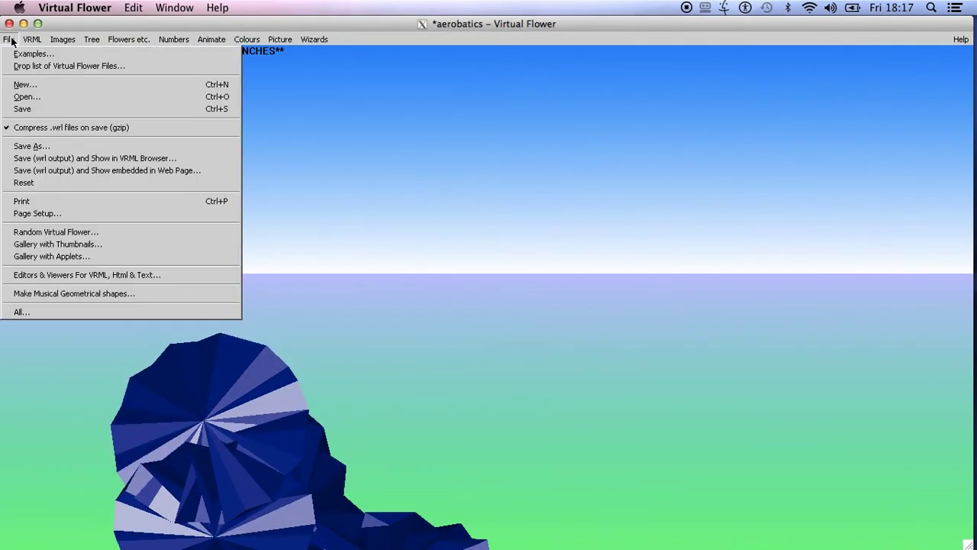
click(31, 54)
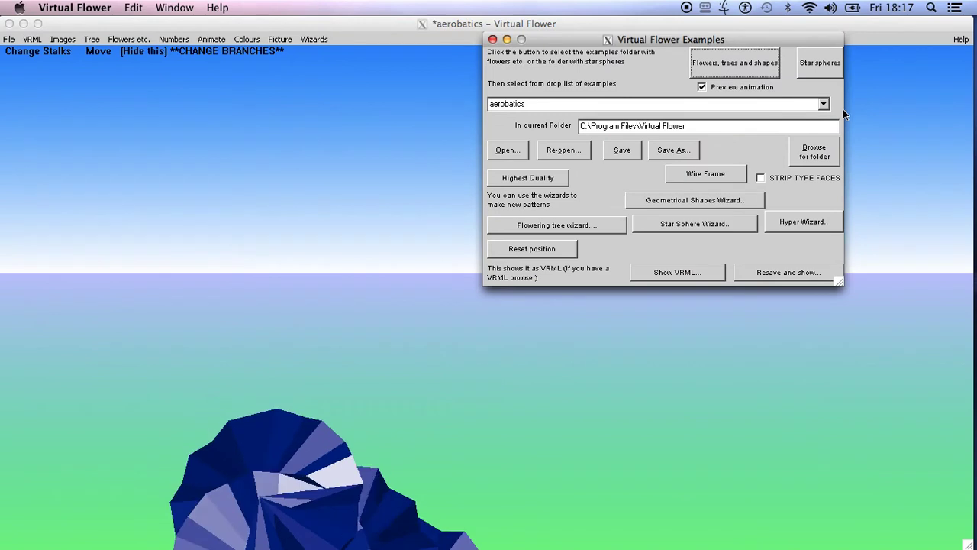
click(823, 103)
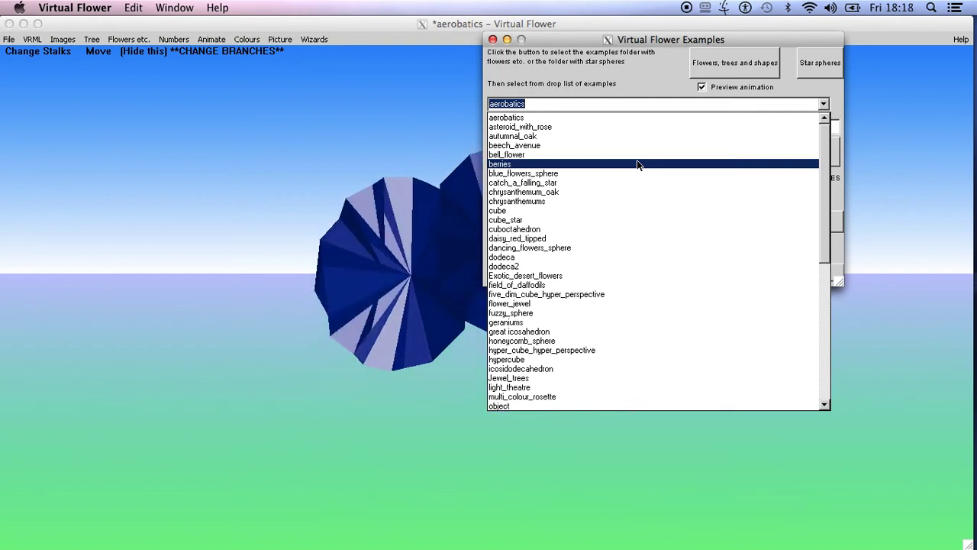
scroll(637, 164, down, 1)
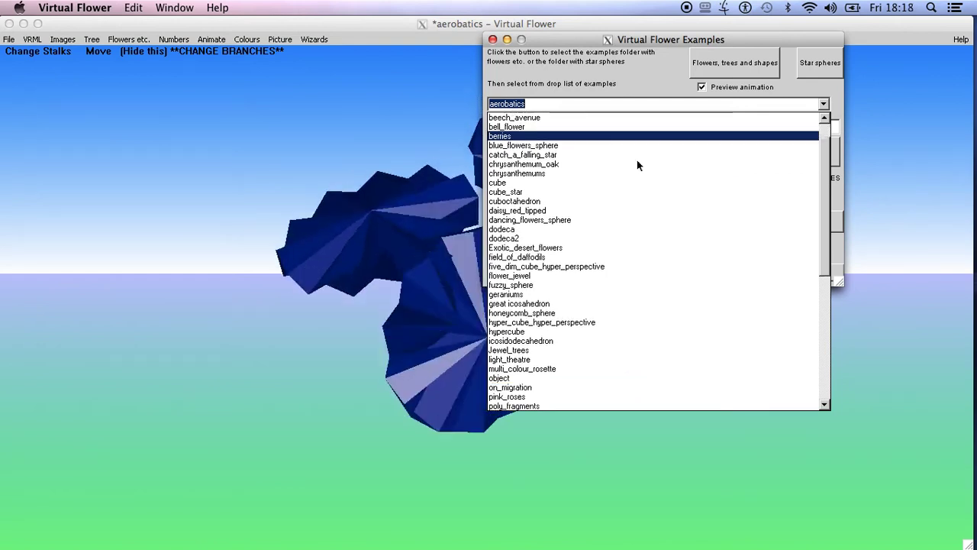
click(329, 23)
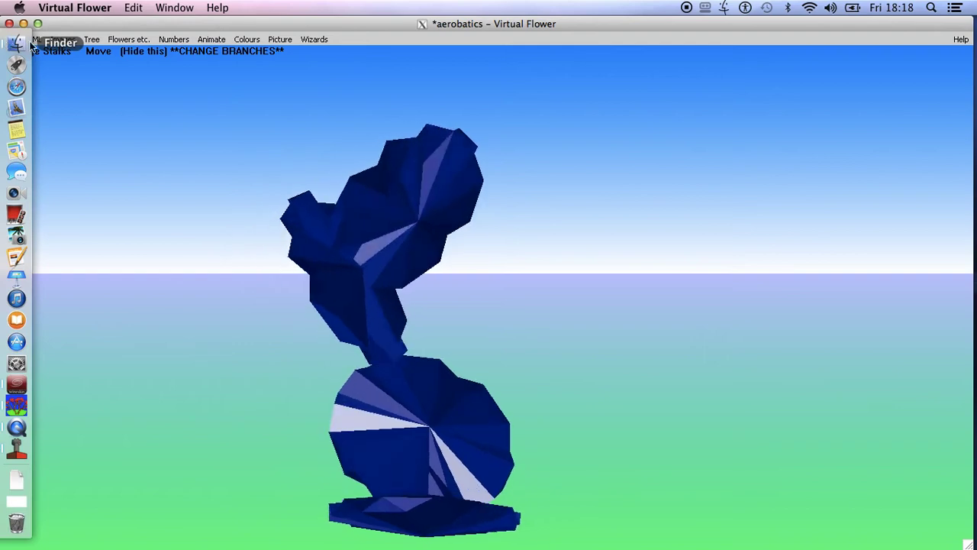
Return to the Virtual Flower examples and load the catch_a_falling_star example
click(9, 39)
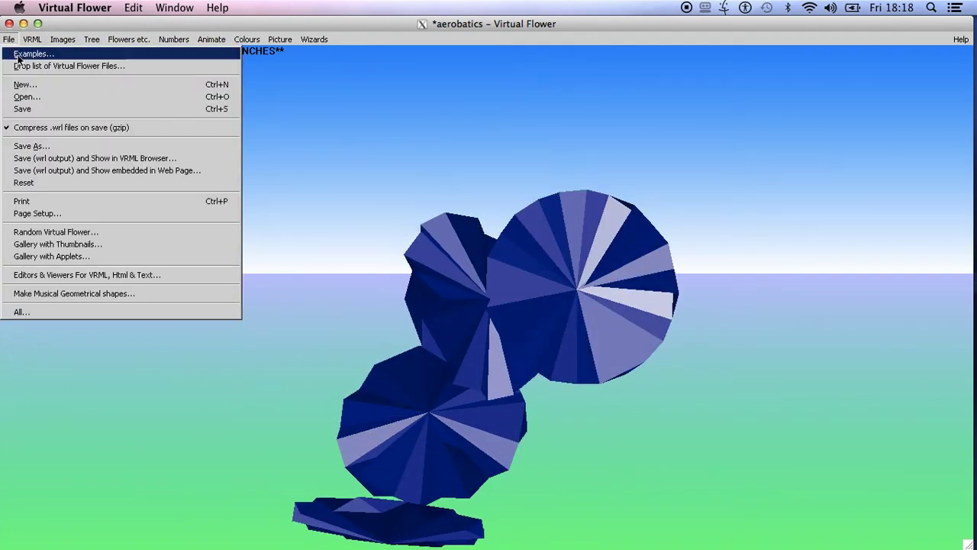
click(30, 53)
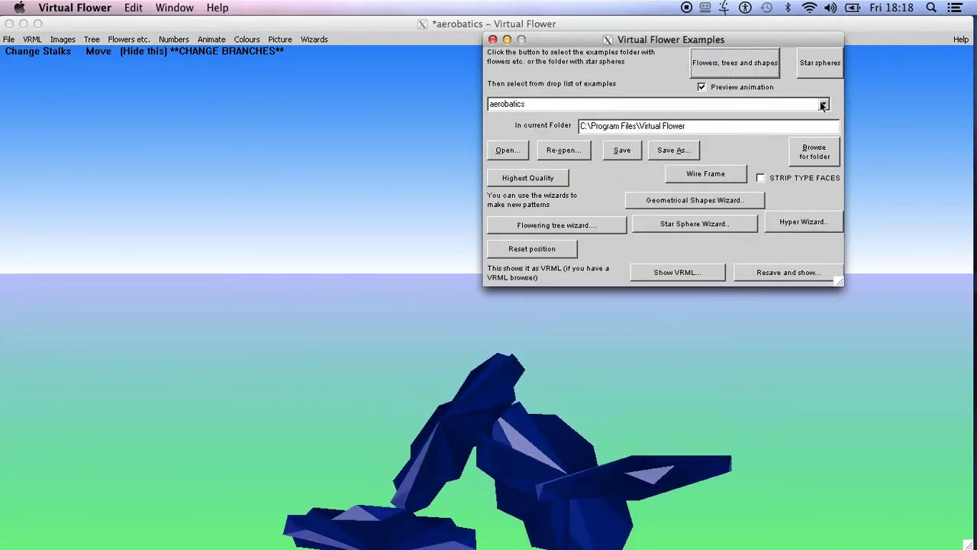
click(823, 104)
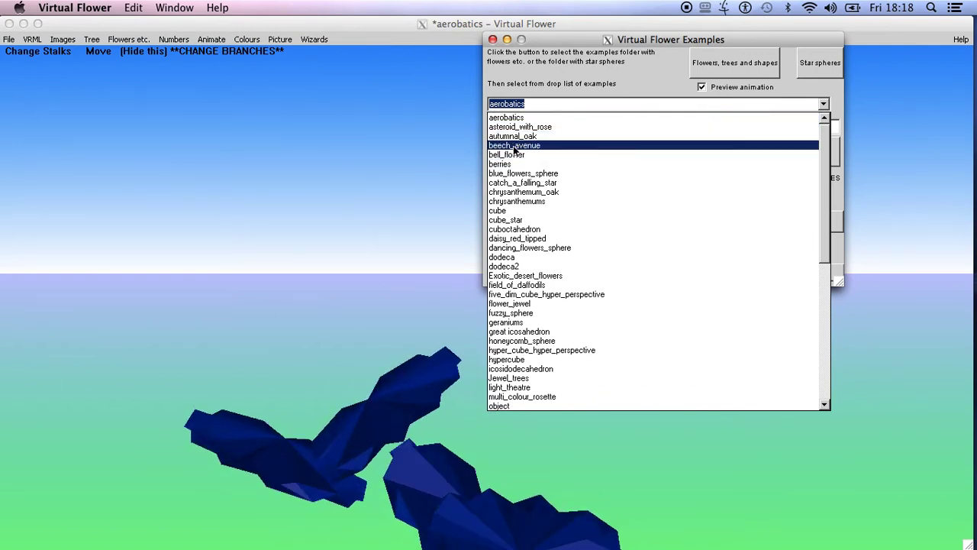
click(524, 182)
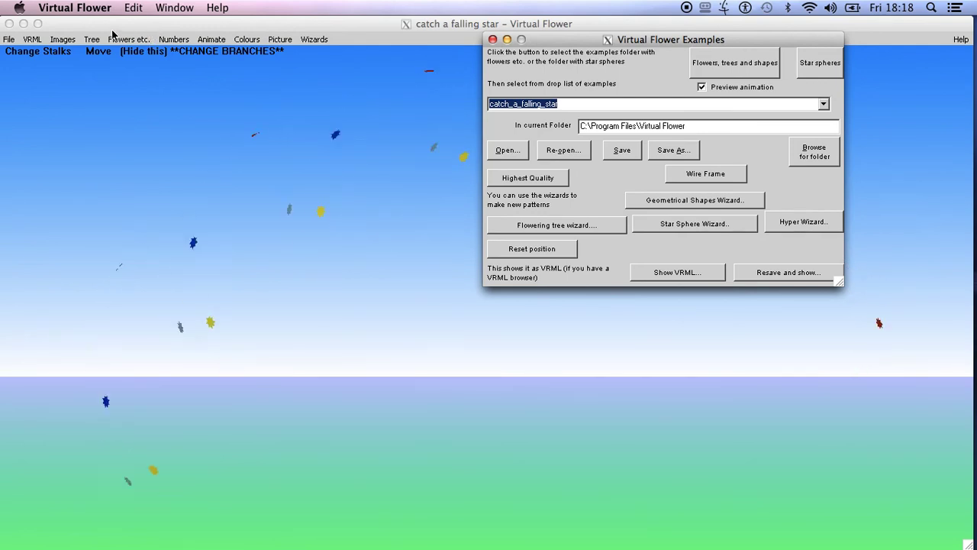
Show the existing catch_a_falling_star VRML avenue in view3dscene without resaving it, and close the viewer after watching the scene
click(40, 46)
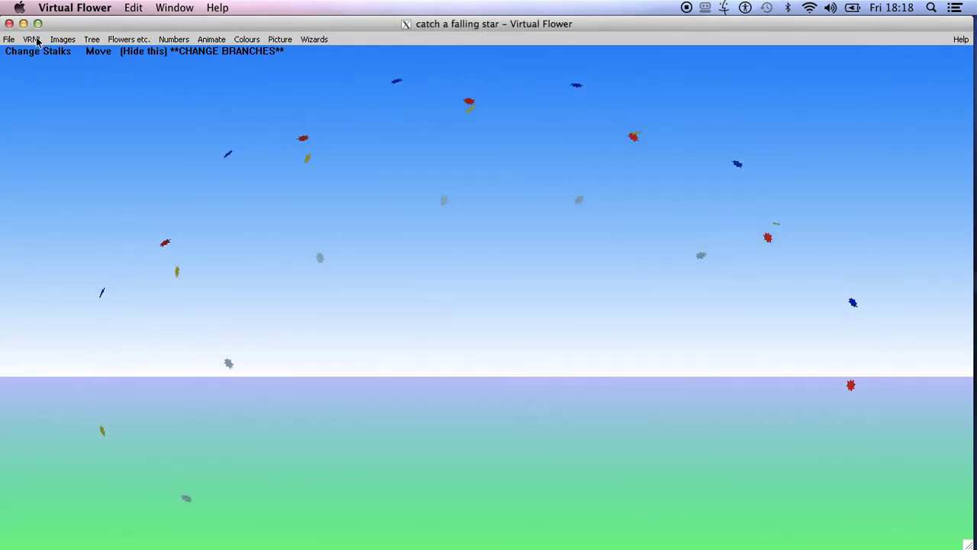
click(32, 39)
click(49, 54)
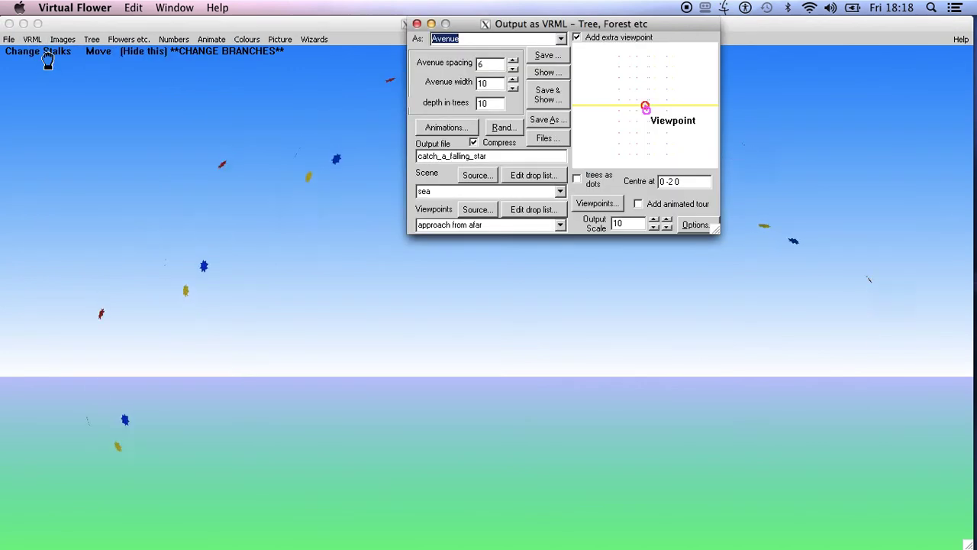
click(547, 73)
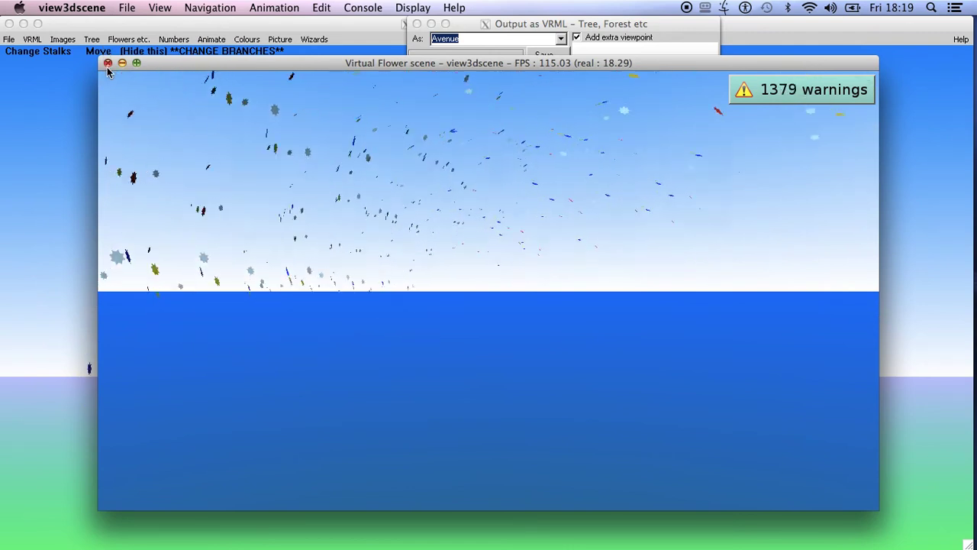
click(107, 63)
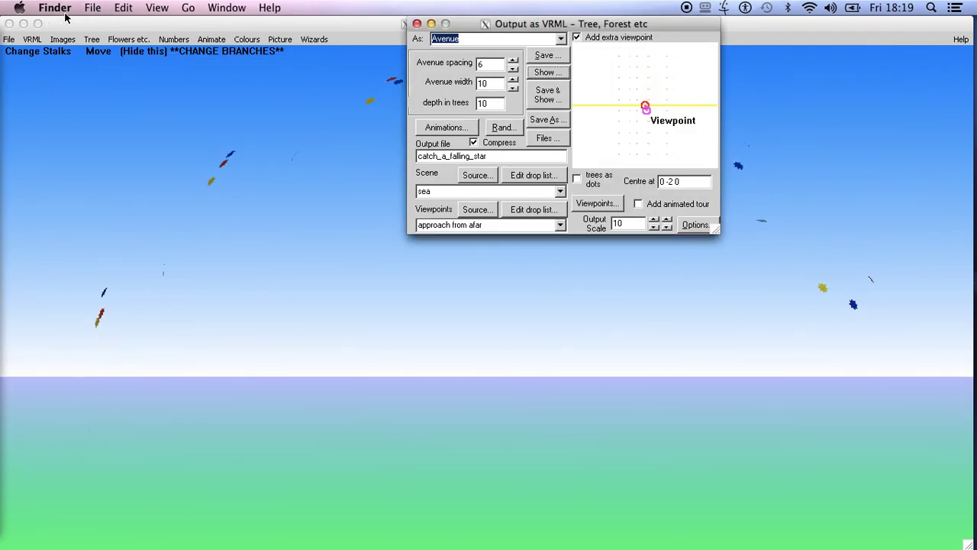
key(super+Tab)
key(super+Tab)
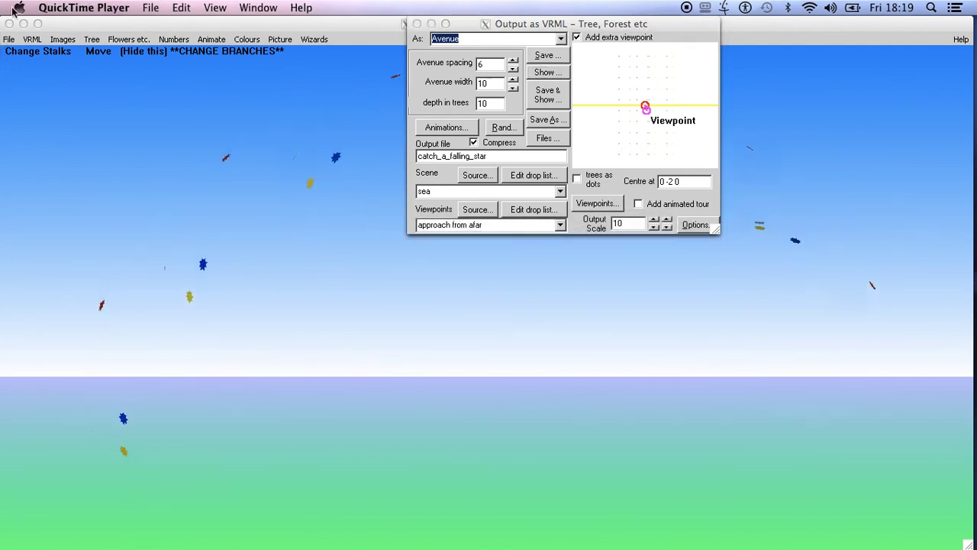
click(149, 9)
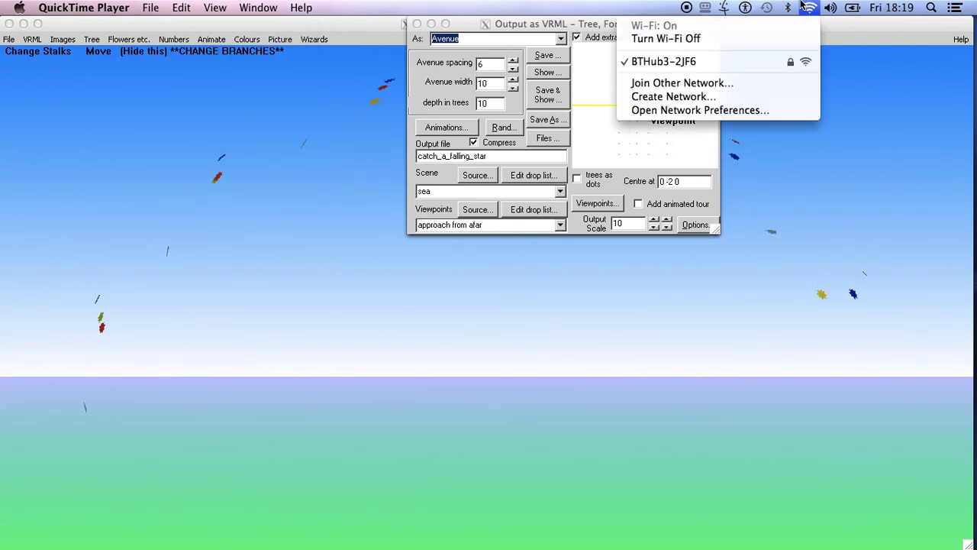
click(751, 8)
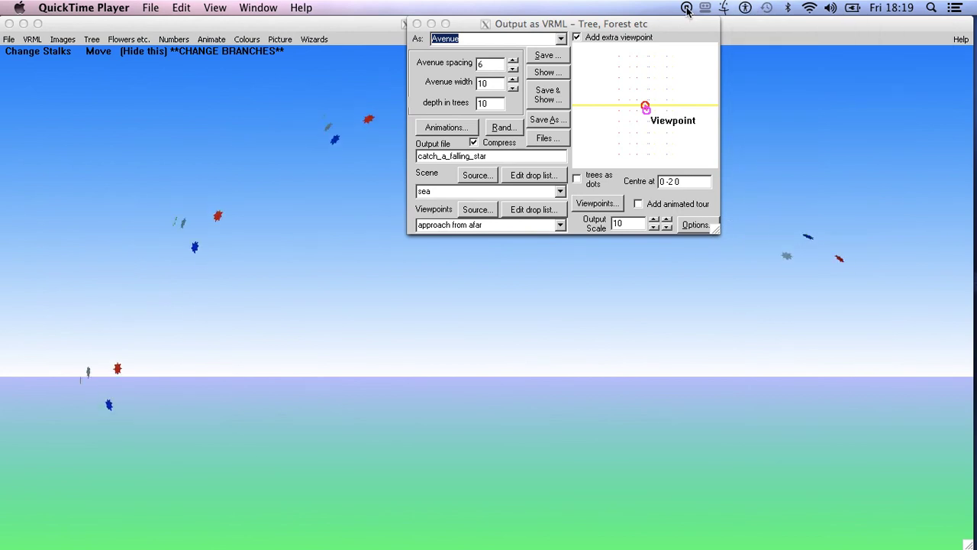